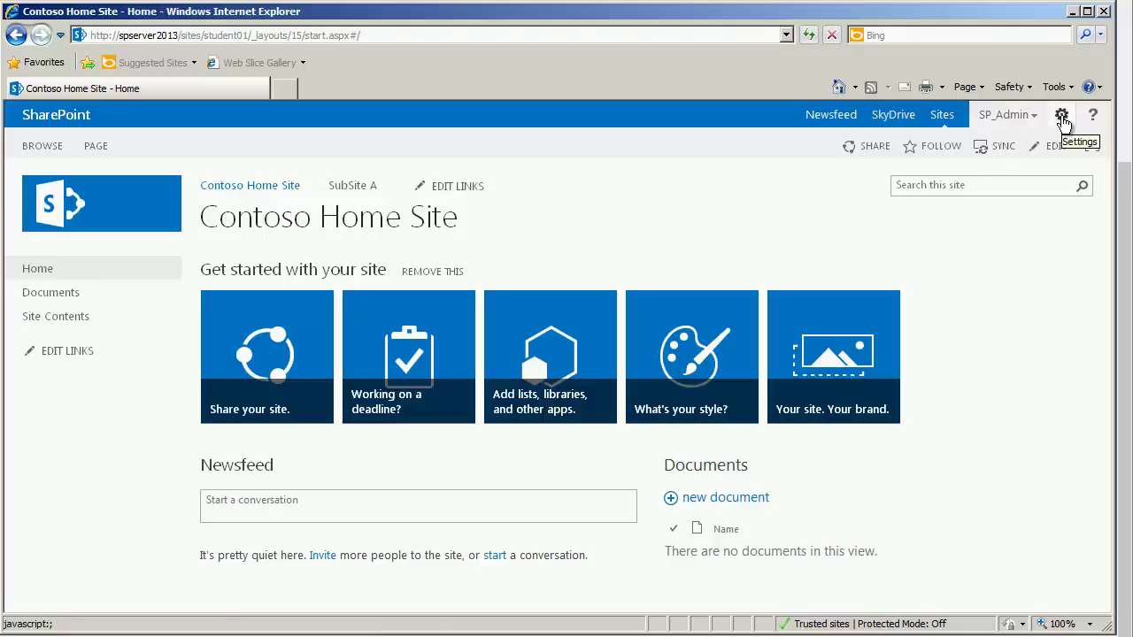
- Choose the Contacts app from the apps that can be added to the Contoso Home Site
left_click(1062, 120)
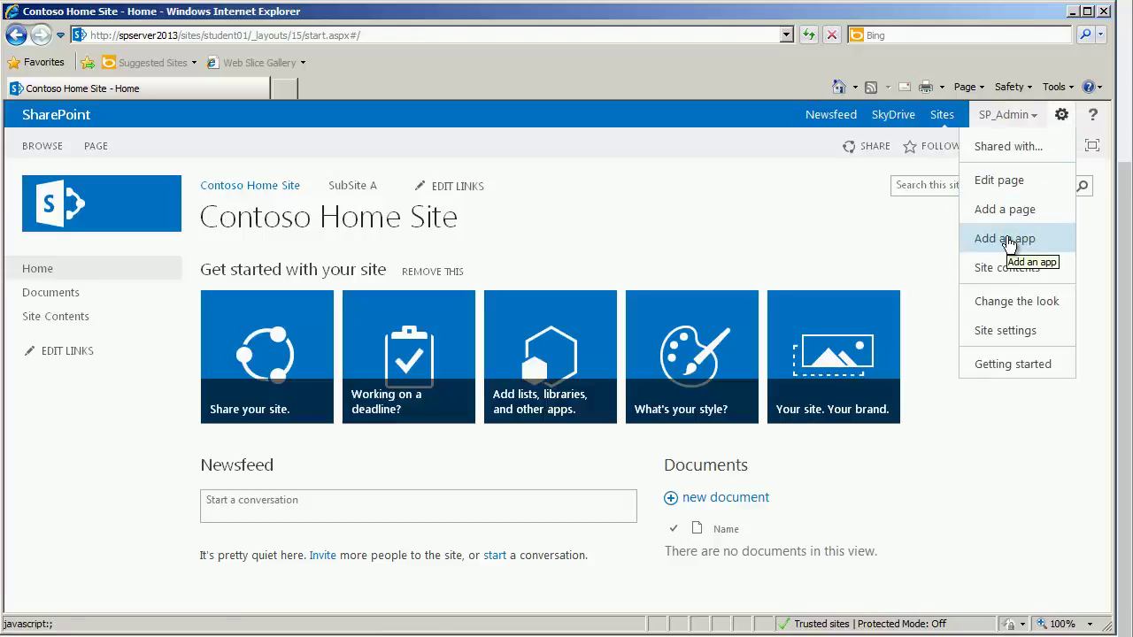
left_click(1009, 241)
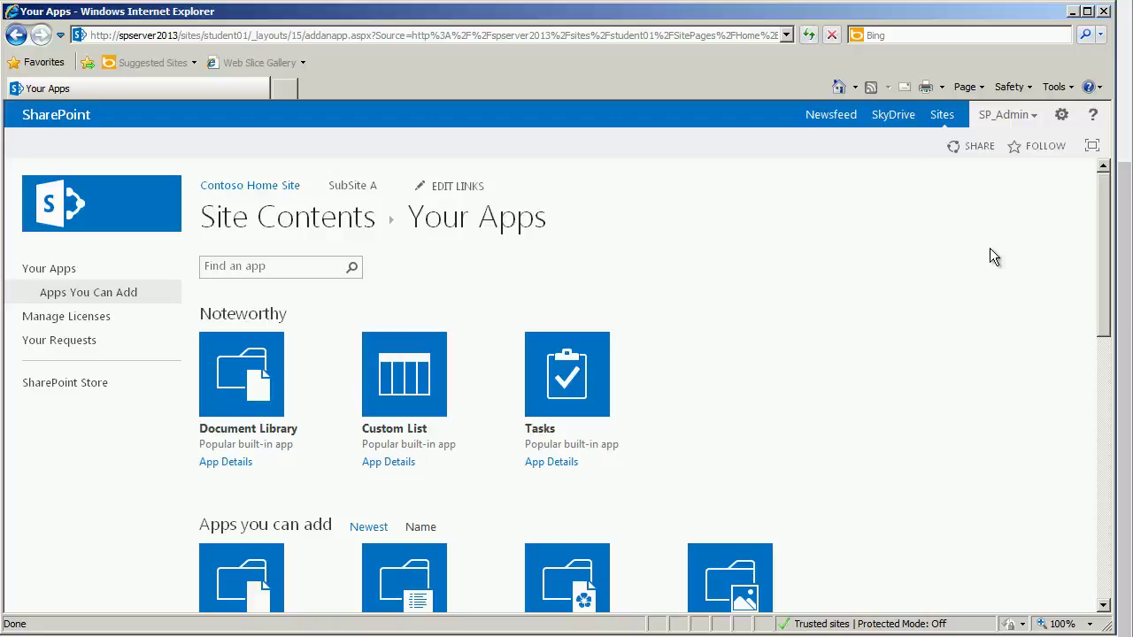
scroll(963, 257, "down", 2)
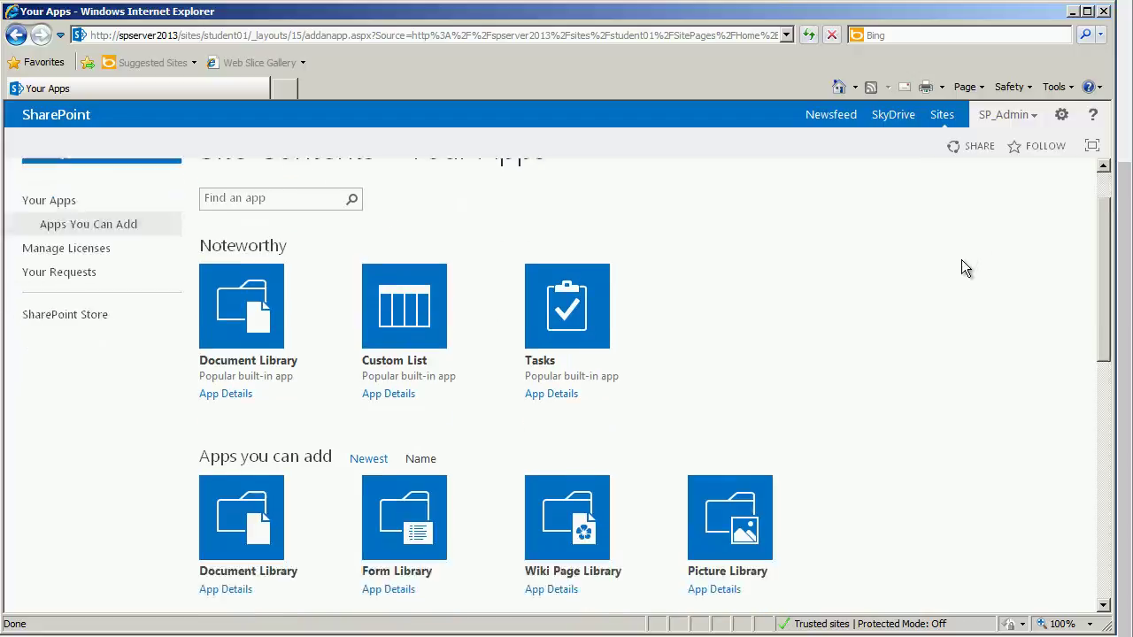
scroll(961, 259, "down", 1)
scroll(963, 268, "up", 1)
scroll(961, 268, "down", 1)
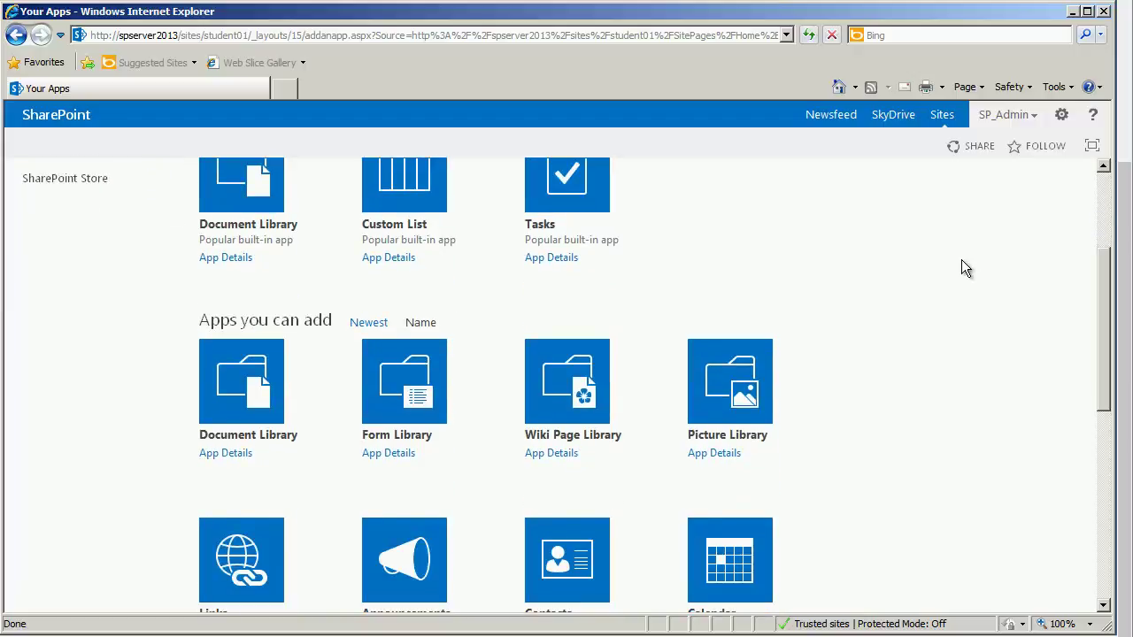
scroll(965, 269, "down", 3)
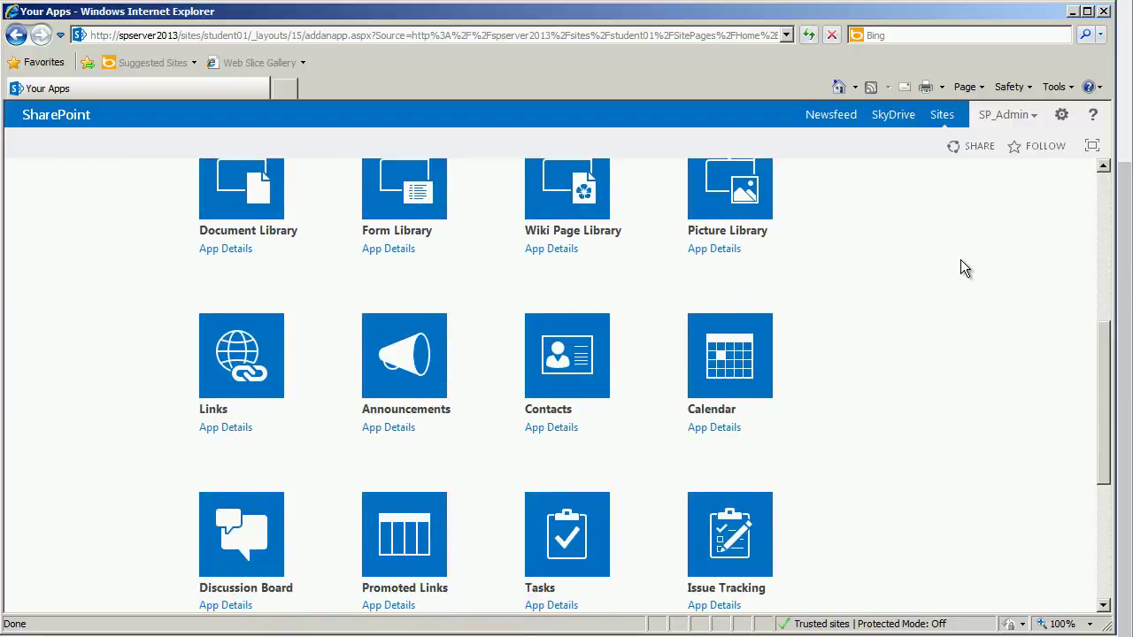
left_click(552, 370)
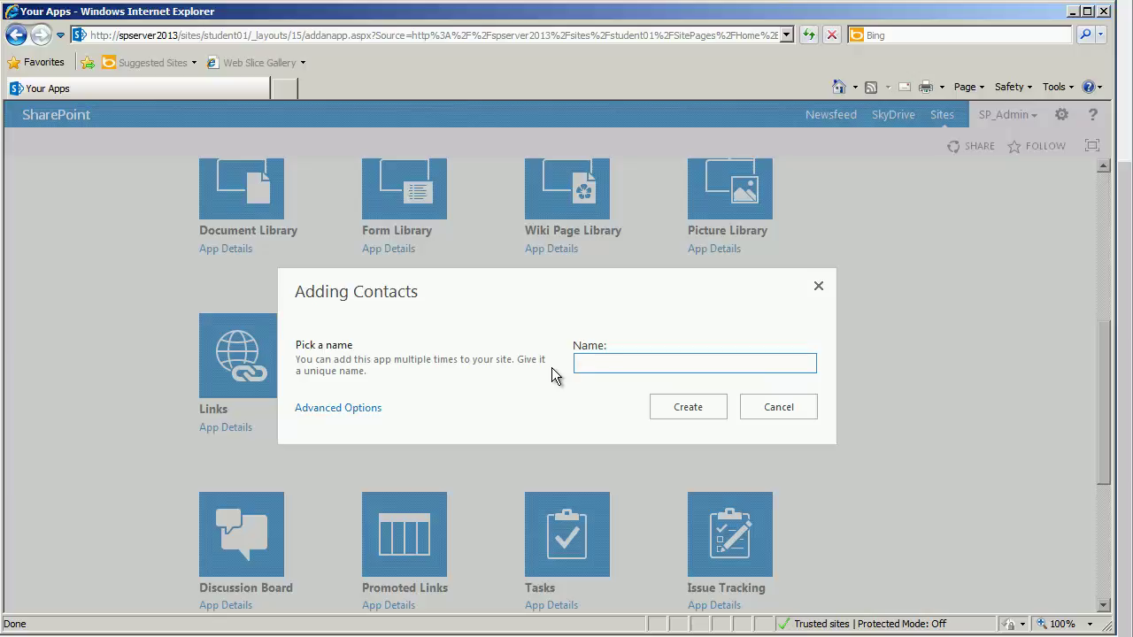
- Name the new Contacts app contosoContacts and create it
type("contoso_Con")
key("BackSpace")
key("BackSpace")
key("BackSpace")
key("BackSpace")
type("Contacts")
left_click(686, 409)
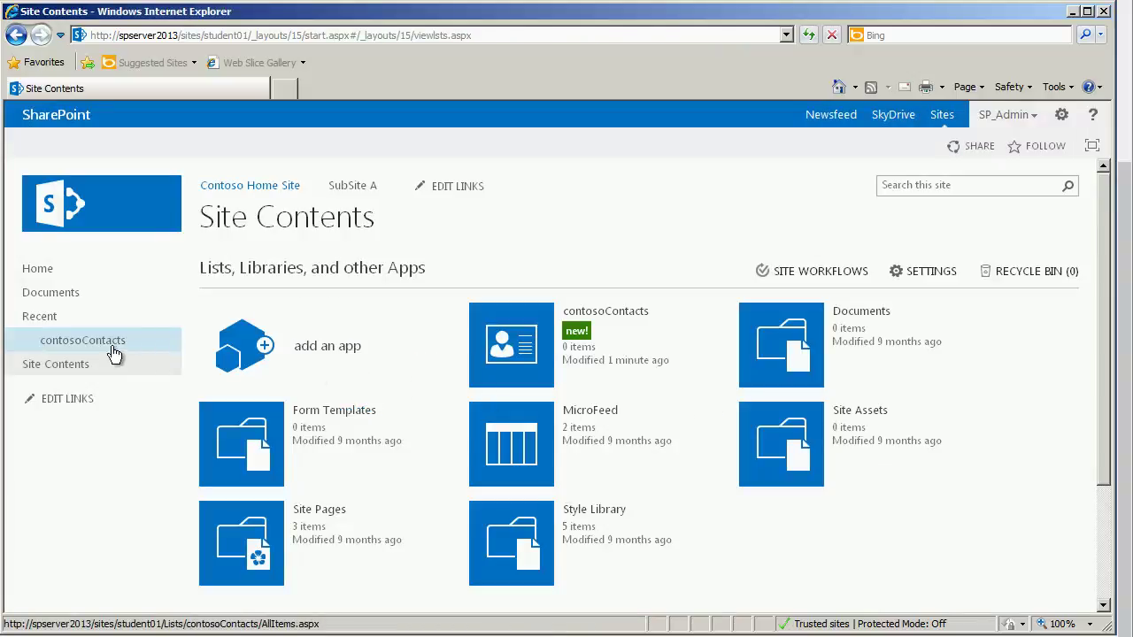
- Open the general settings of the contosoContacts list and change its name to Contoso Contacts
left_click(79, 343)
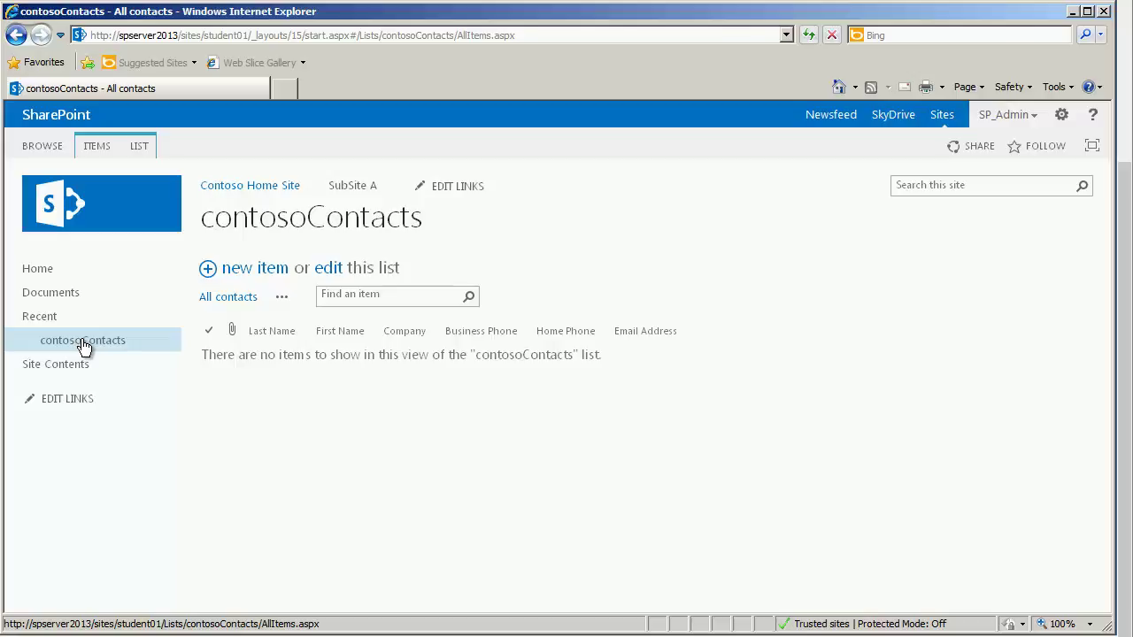
left_click(142, 147)
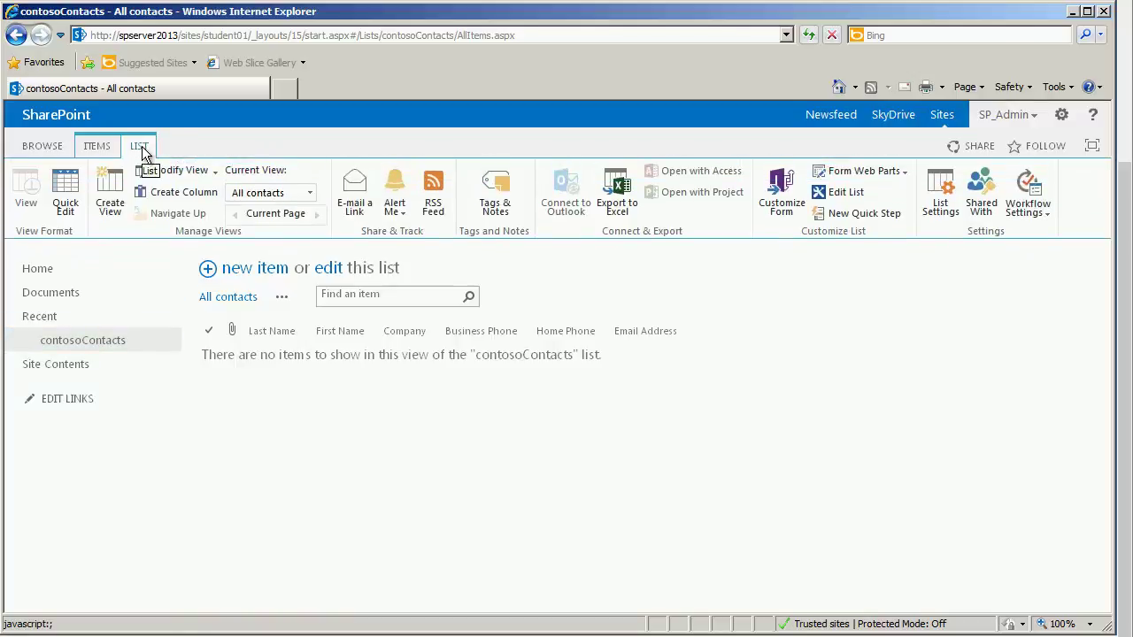
left_click(947, 202)
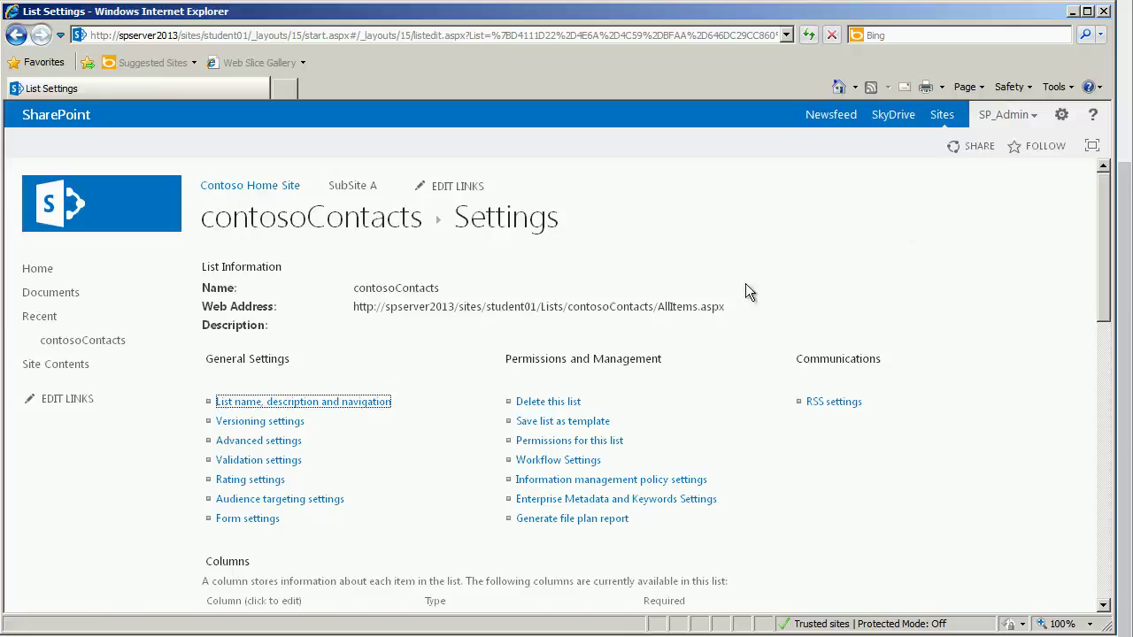
left_click(320, 409)
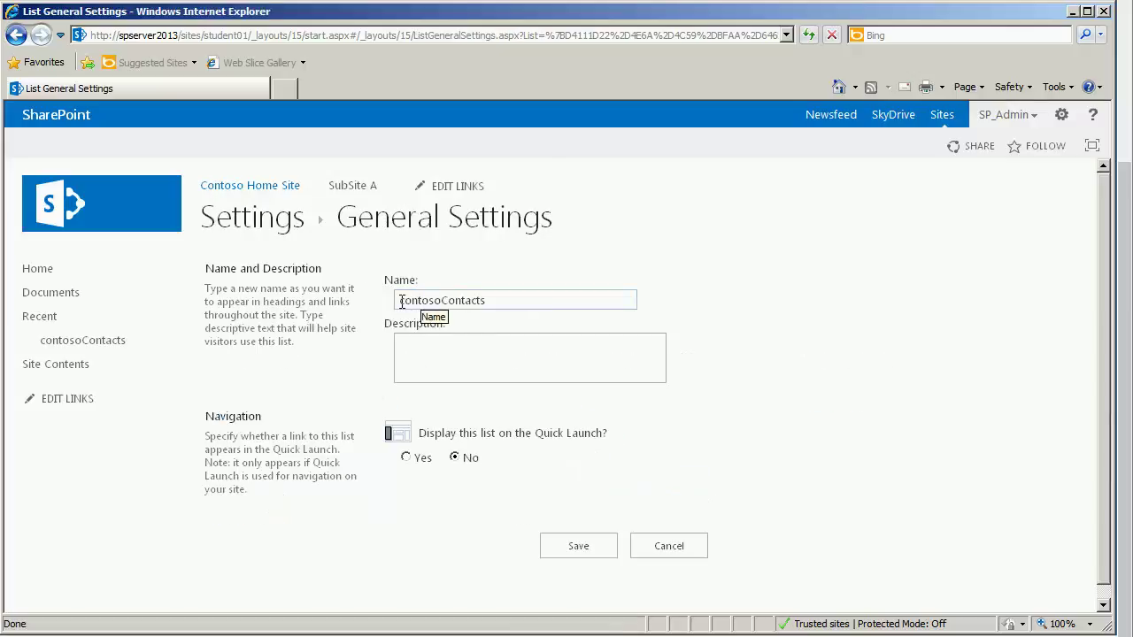
left_click_drag(405, 302, 399, 302)
type("C")
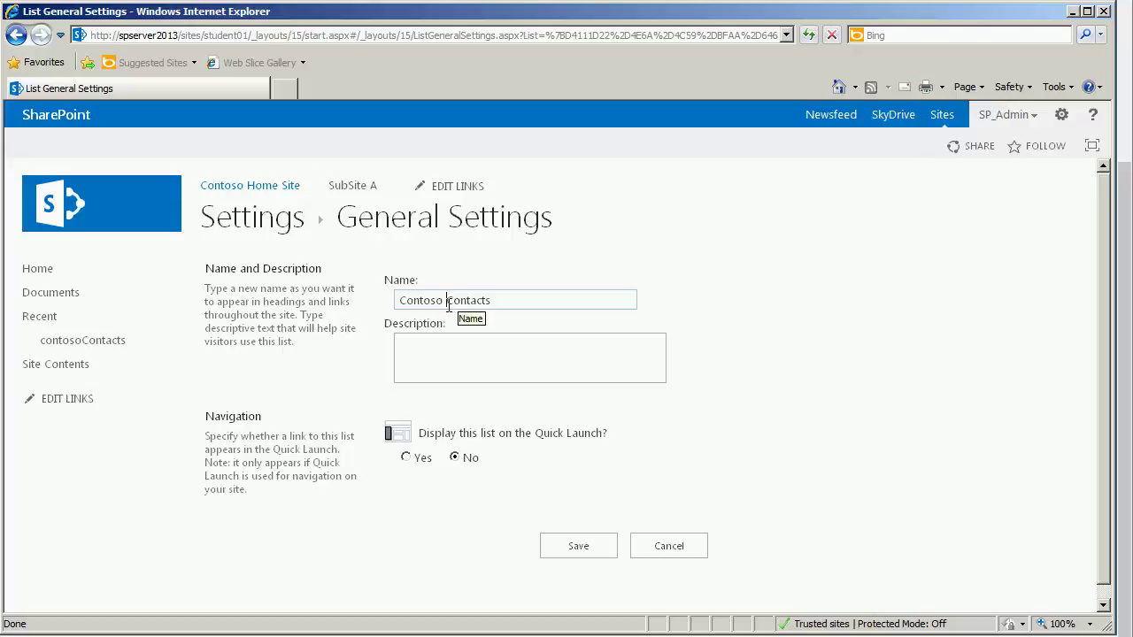
- Give the list the description "Use for the main contacts.", display it on the Quick Launch, and save the settings
left_click(435, 345)
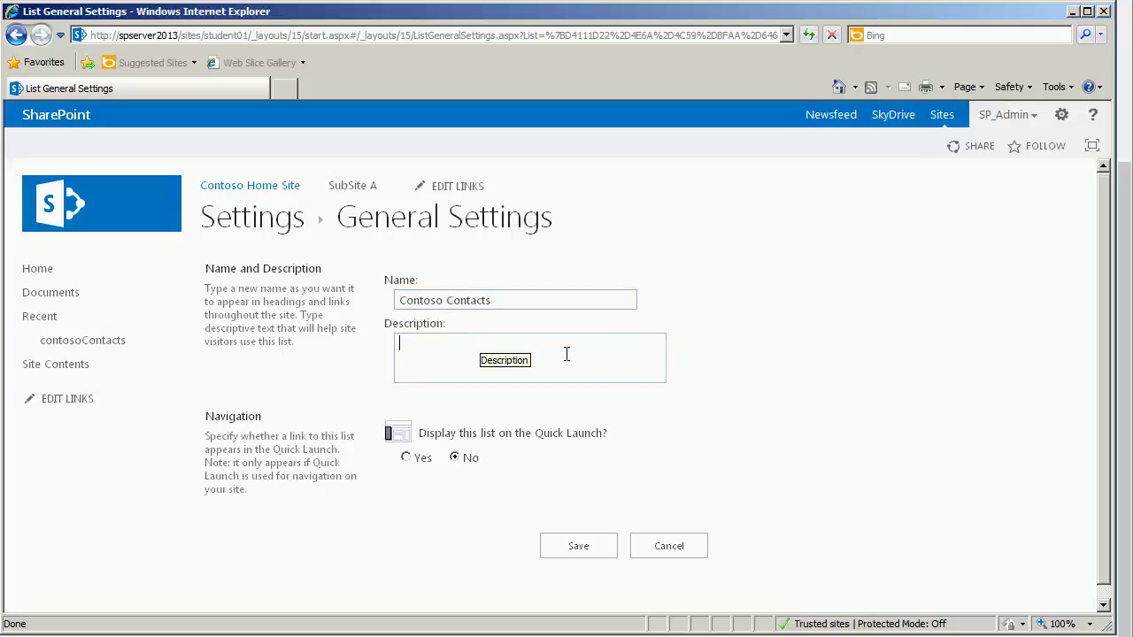
type("Use for the main contacts.")
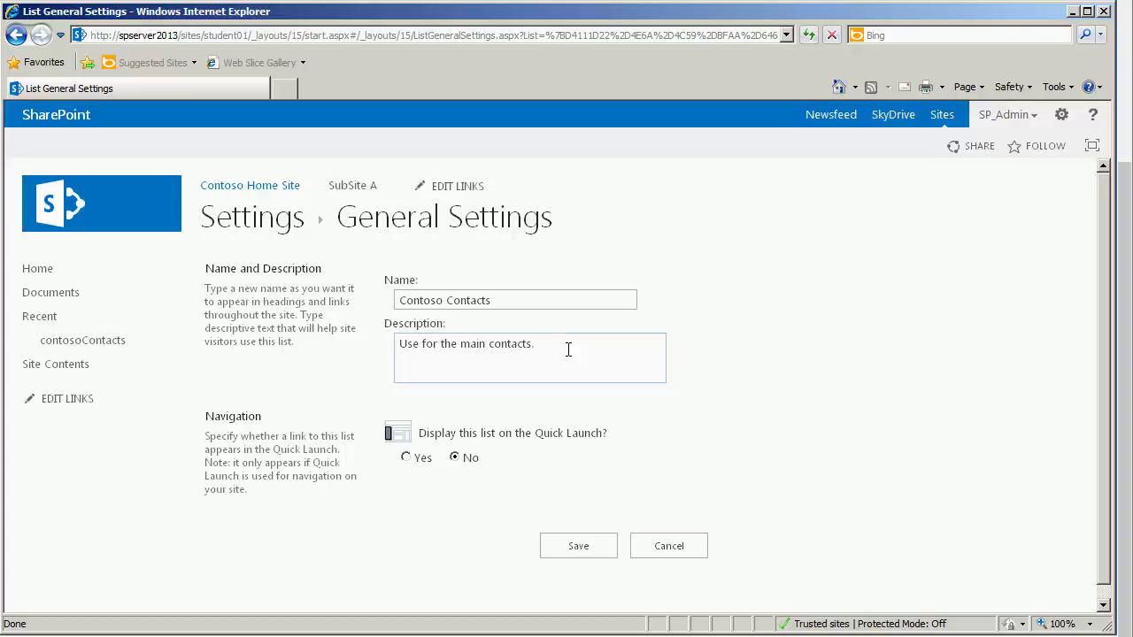
left_click(406, 458)
left_click(584, 546)
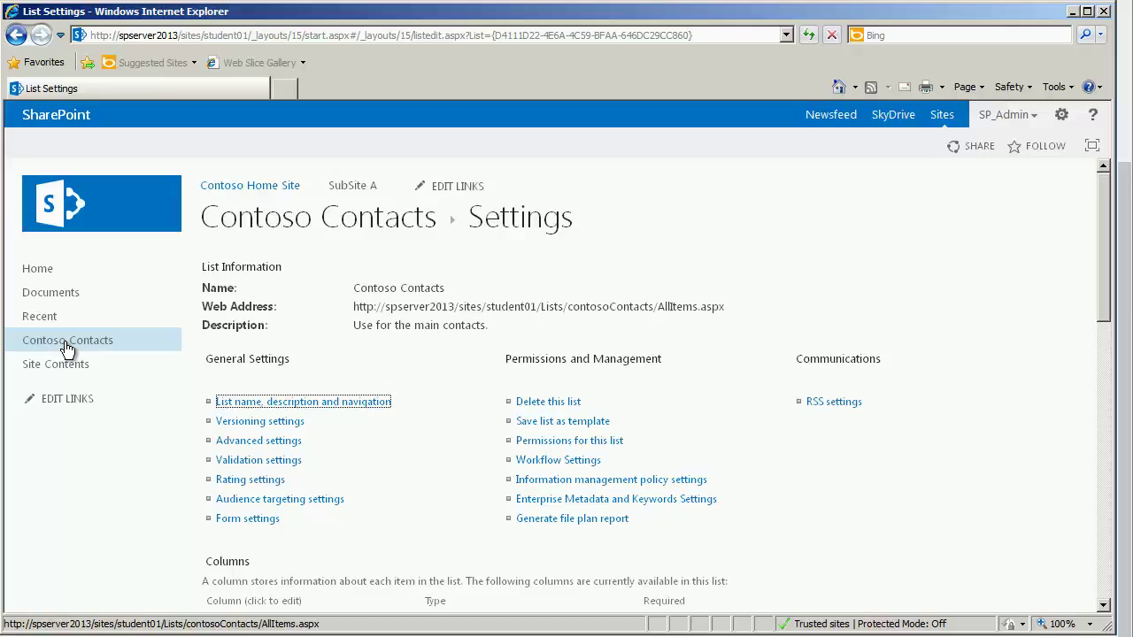
- Open the Contoso Contacts list and highlight the contosoContacts part of its web address
left_click(315, 227)
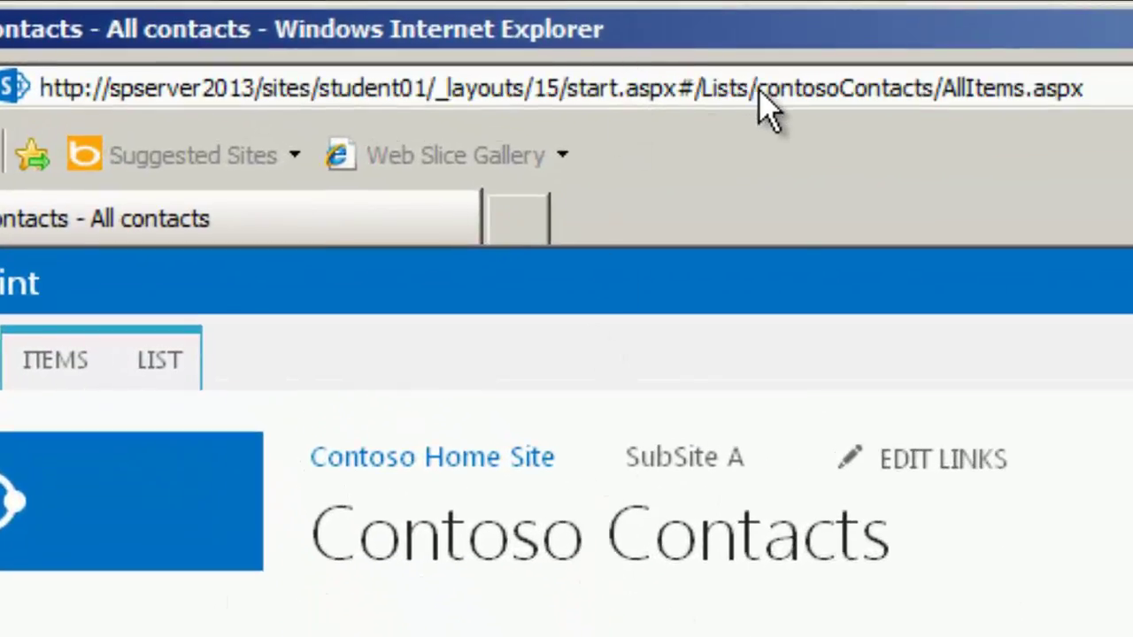
left_click(761, 95)
left_click_drag(758, 92, 934, 104)
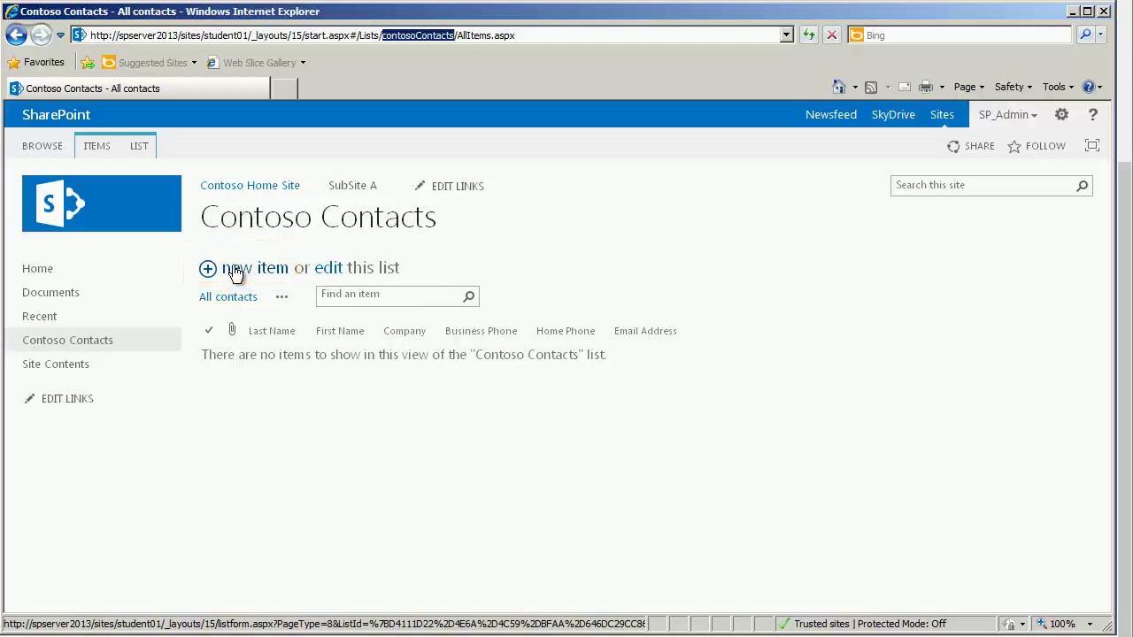
- Add a new item to Contoso Contacts with the contact's full name, email address and the company Contoso
left_click(101, 147)
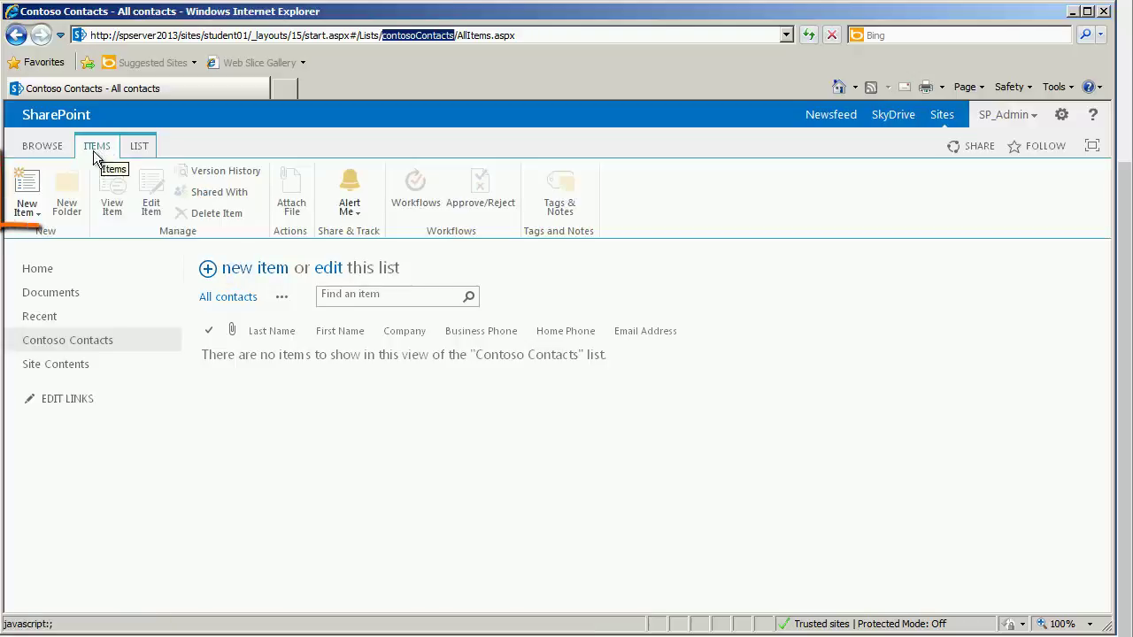
left_click(27, 194)
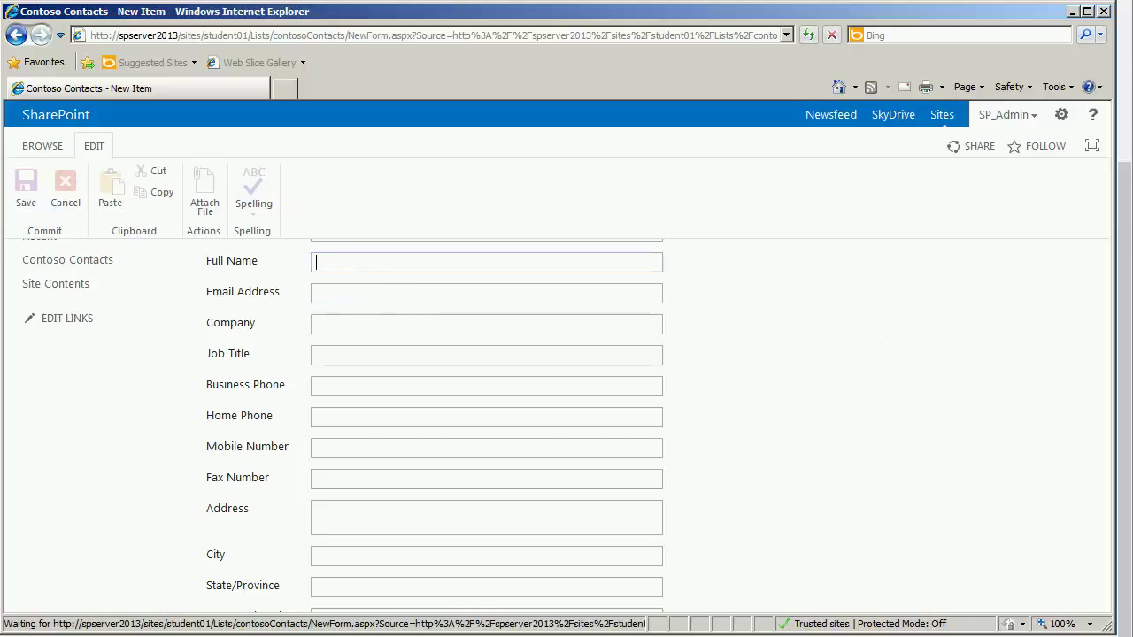
left_click(402, 256)
type("Marge Simpson")
key("Tab")
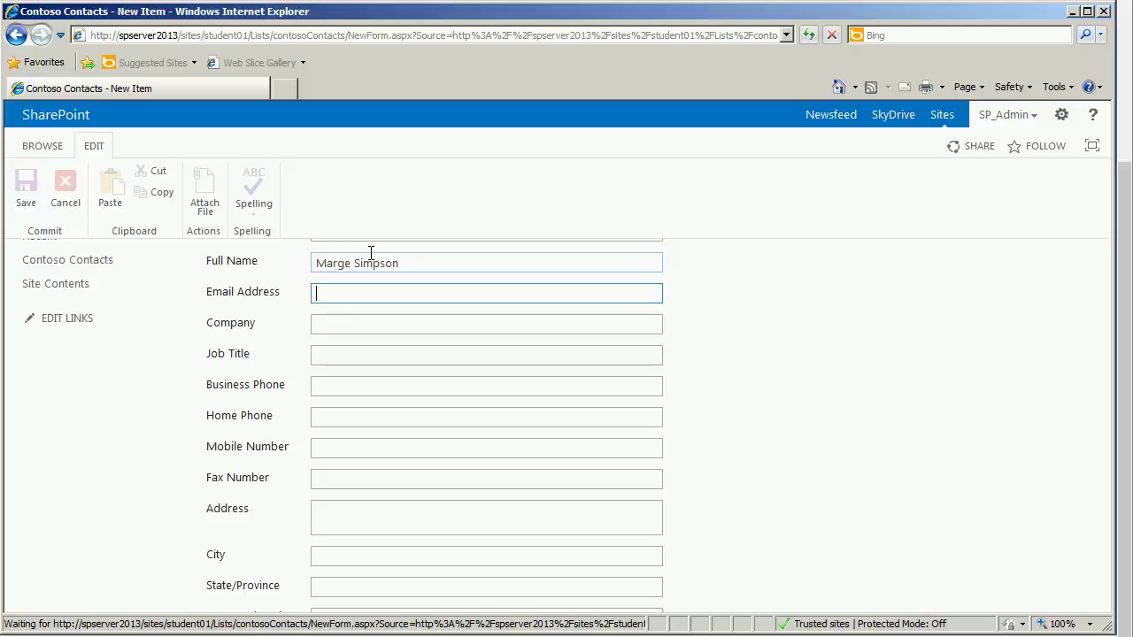
type("marge@contoso.cp")
key("BackSpace")
type("om")
key("Tab")
type("Contoso")
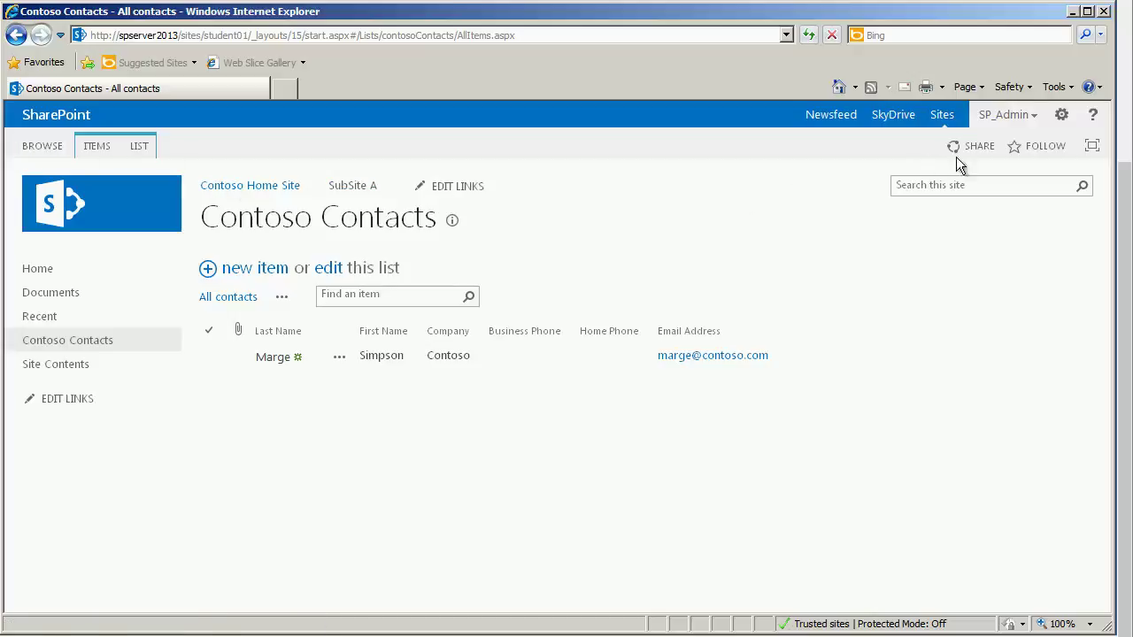
- Add a Discussion Board app named contosoChat to the site
left_click(1061, 116)
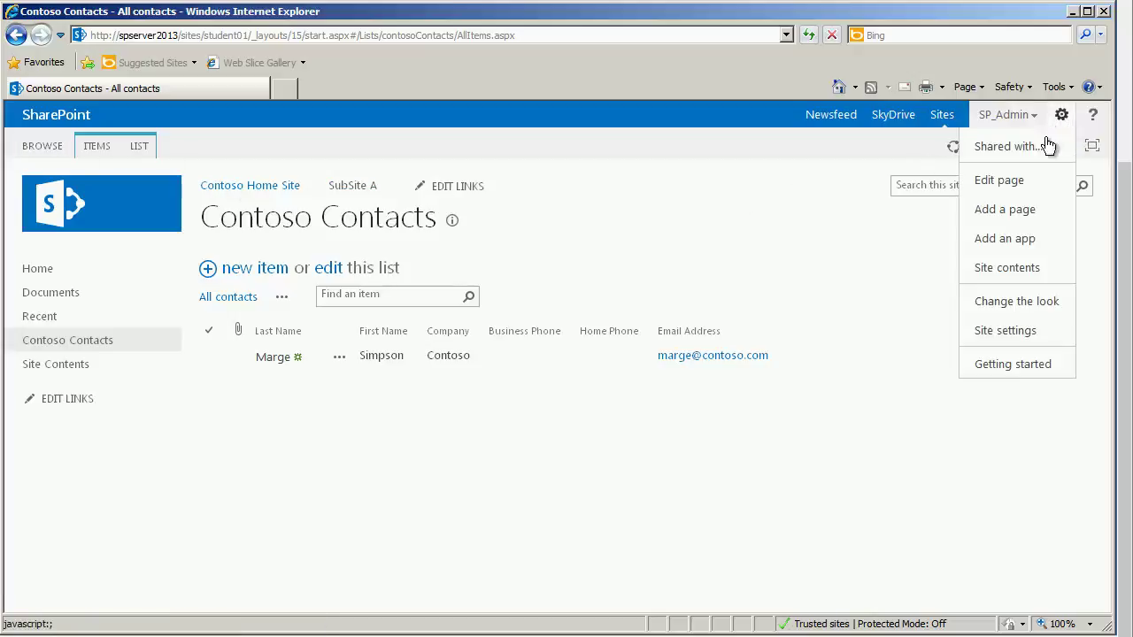
left_click(1006, 239)
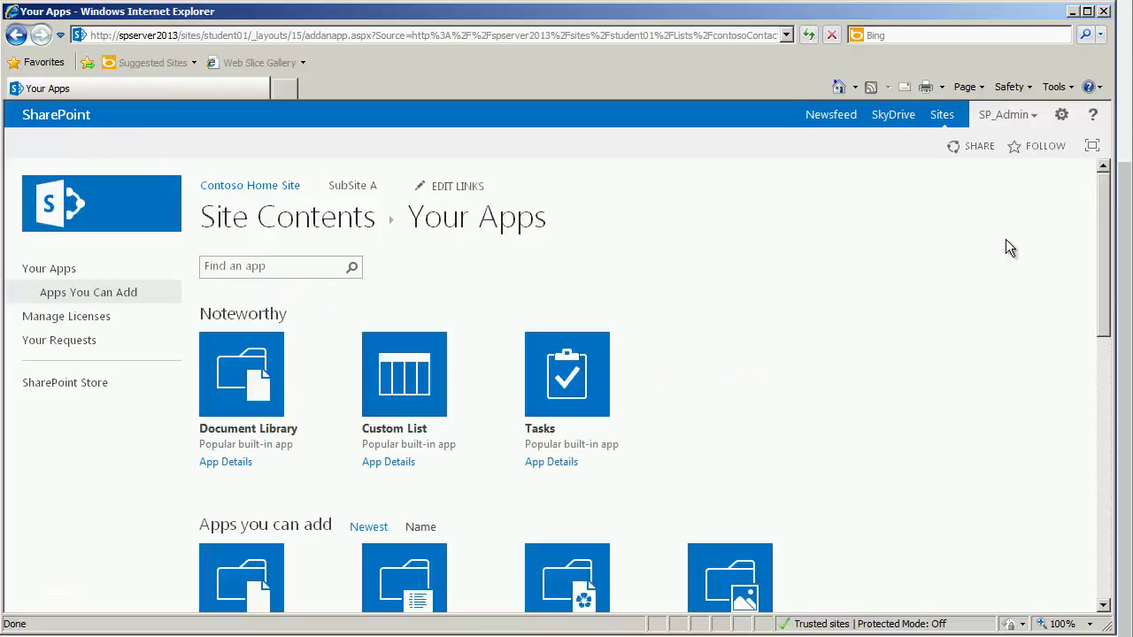
scroll(993, 280, "down", 3)
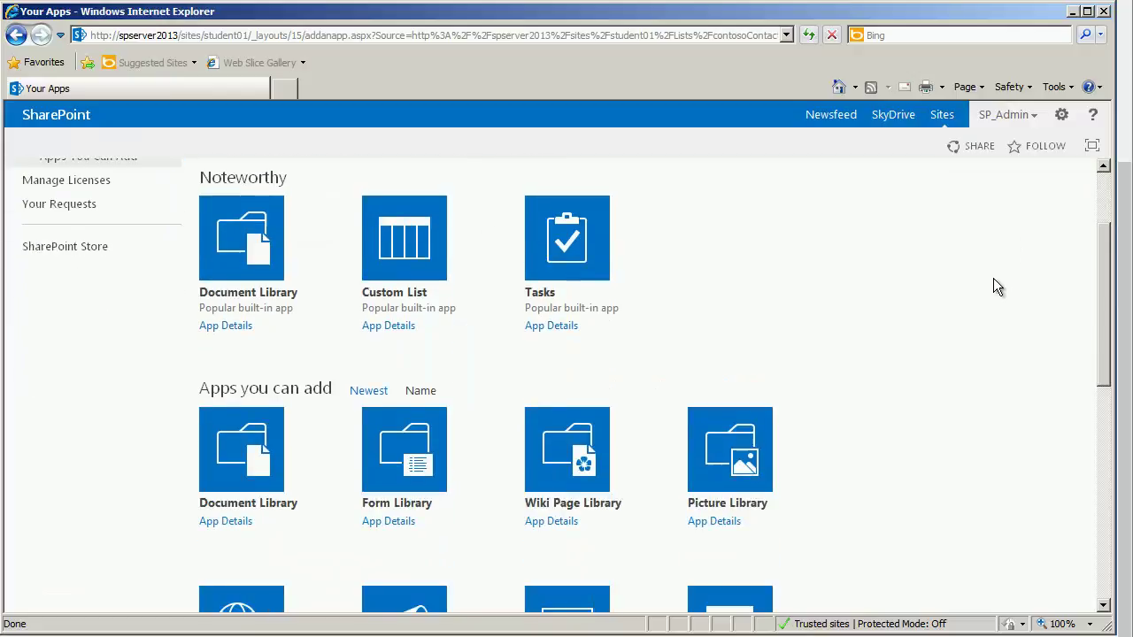
scroll(993, 279, "down", 3)
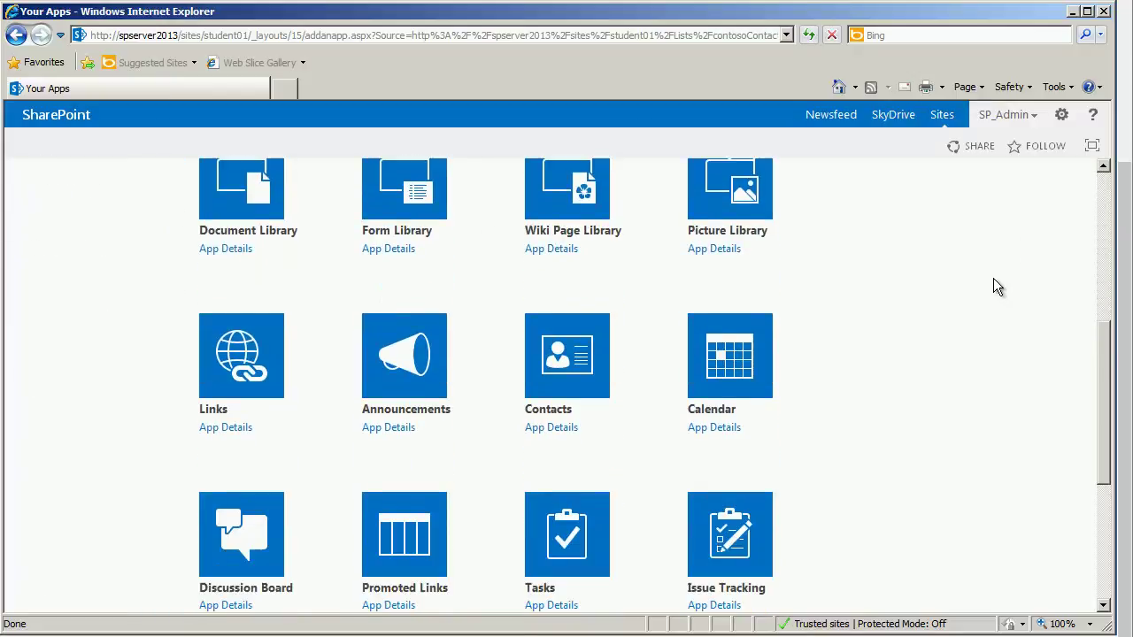
scroll(993, 280, "down", 1)
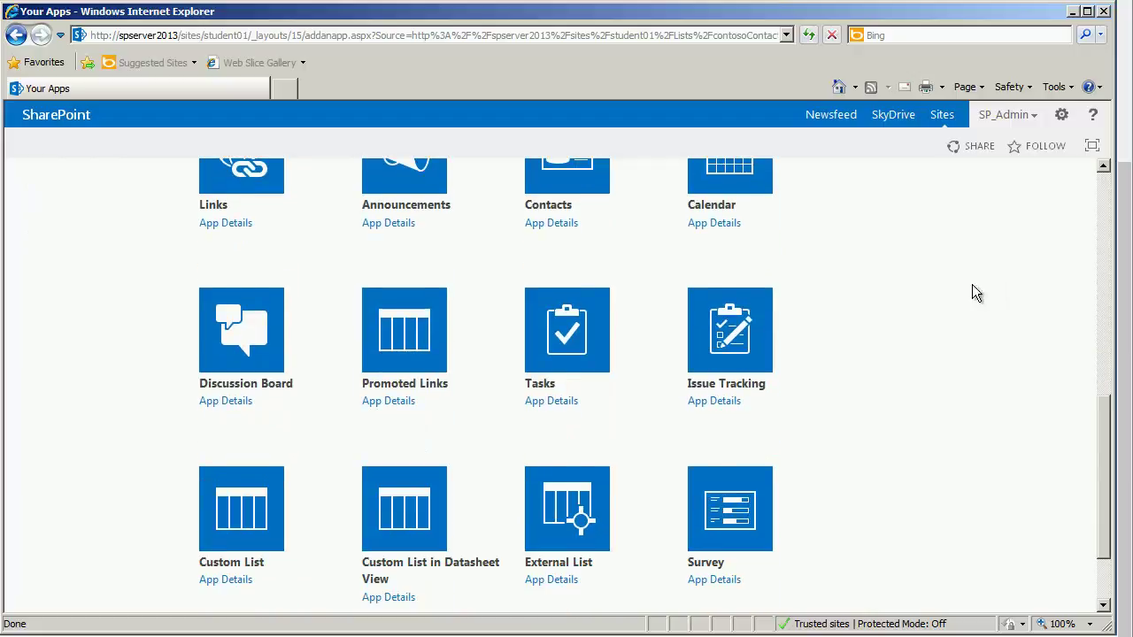
left_click(235, 338)
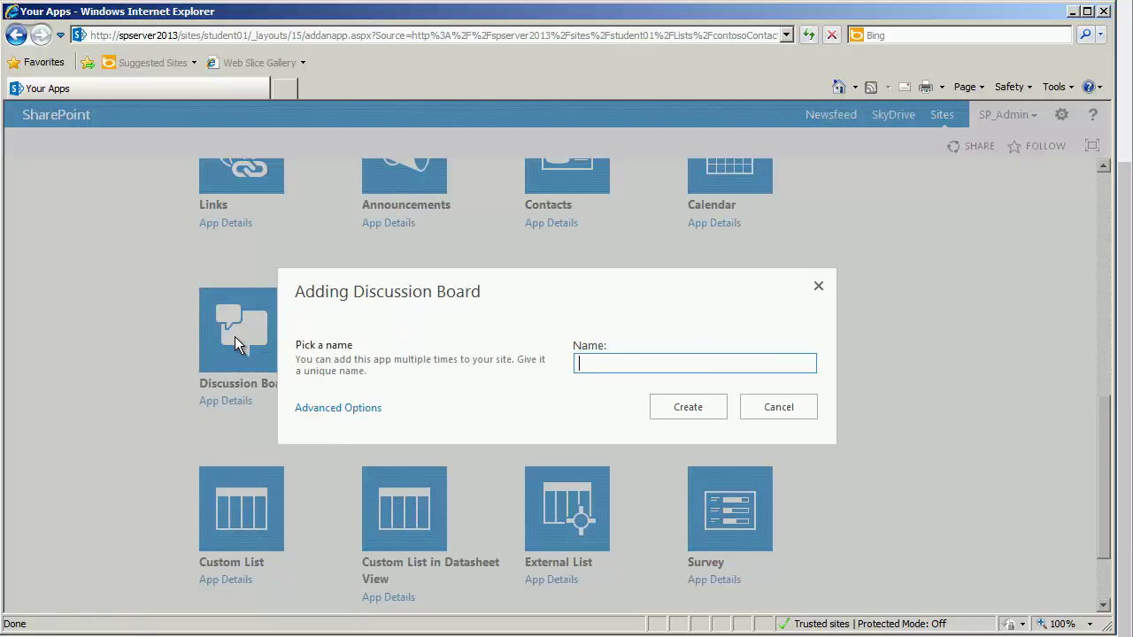
type("contosoChat")
left_click(690, 409)
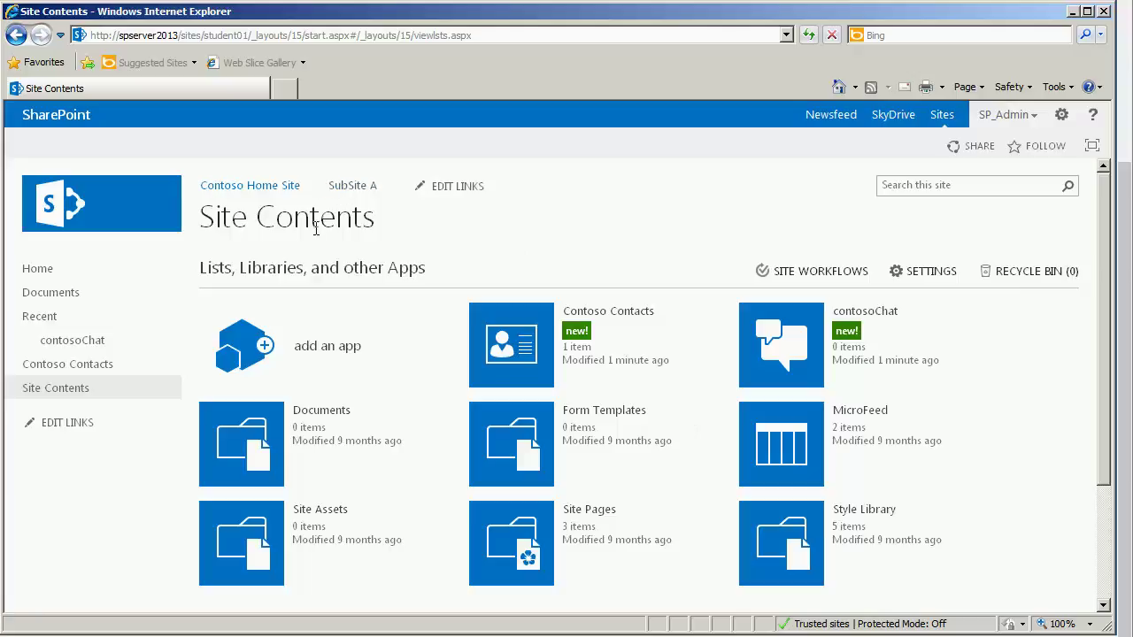
- Open the general settings of the contosoChat discussion board and change its name to Contoso Chat
left_click(80, 347)
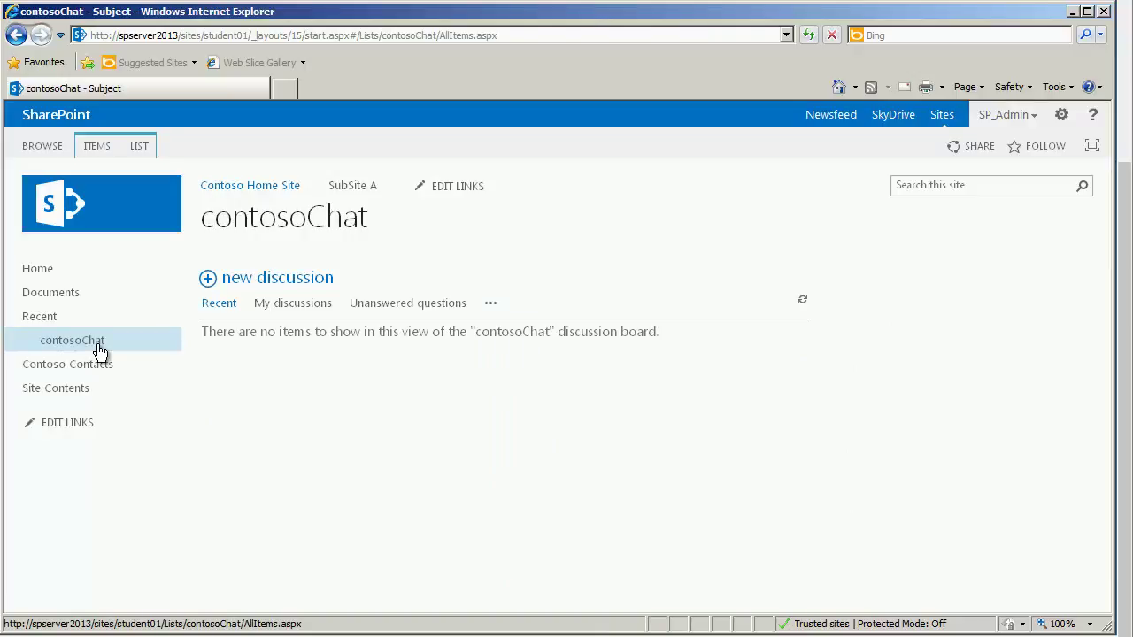
left_click(145, 153)
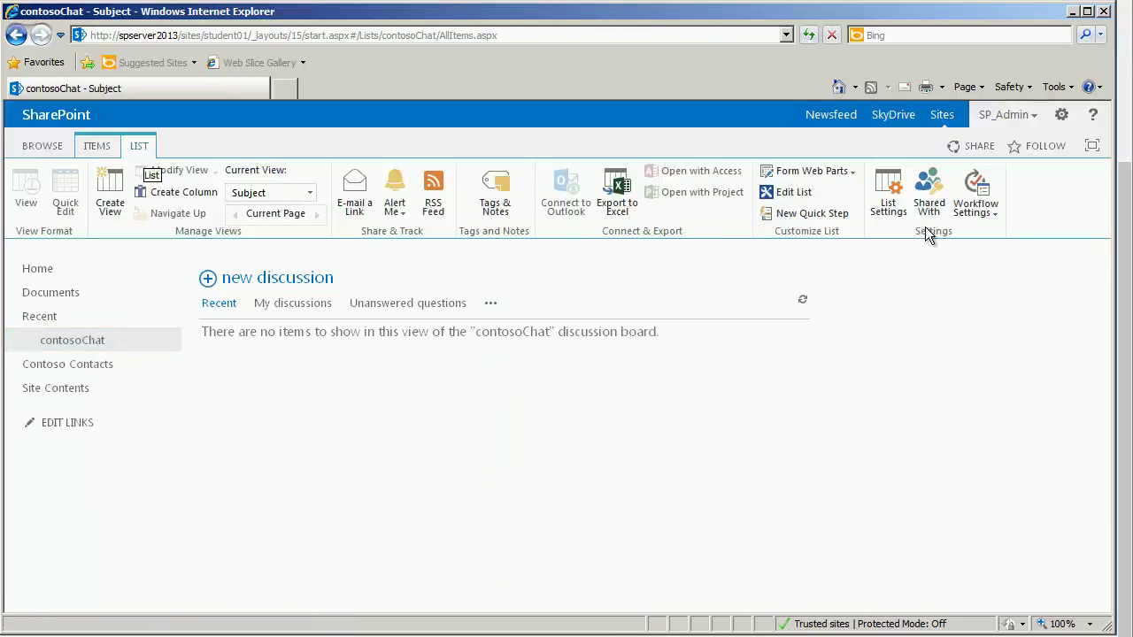
left_click(889, 197)
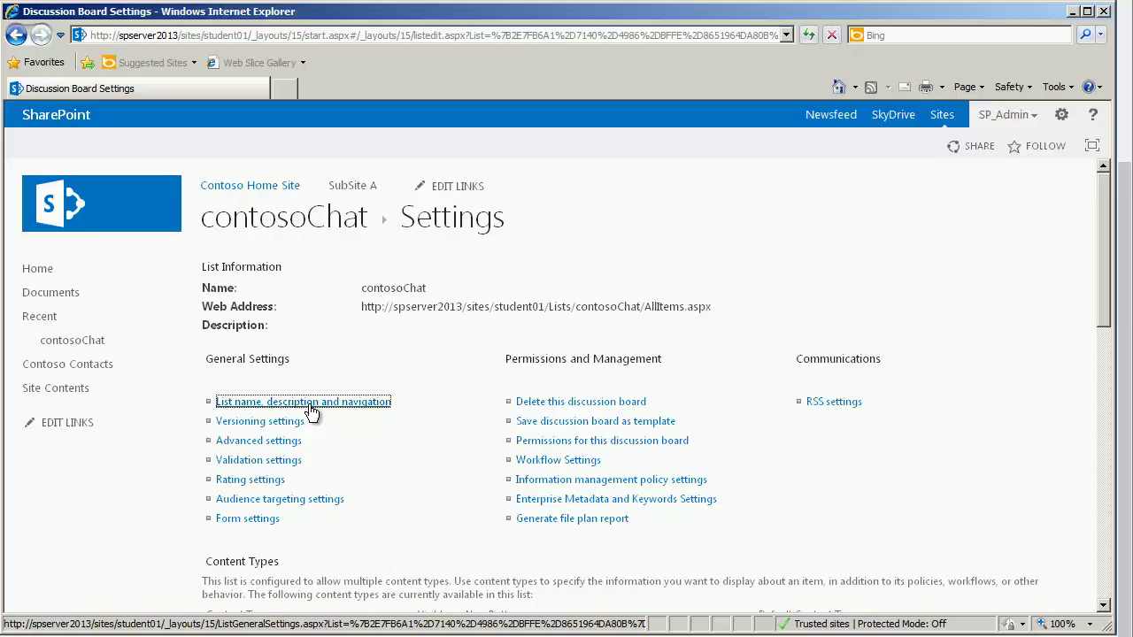
left_click(312, 409)
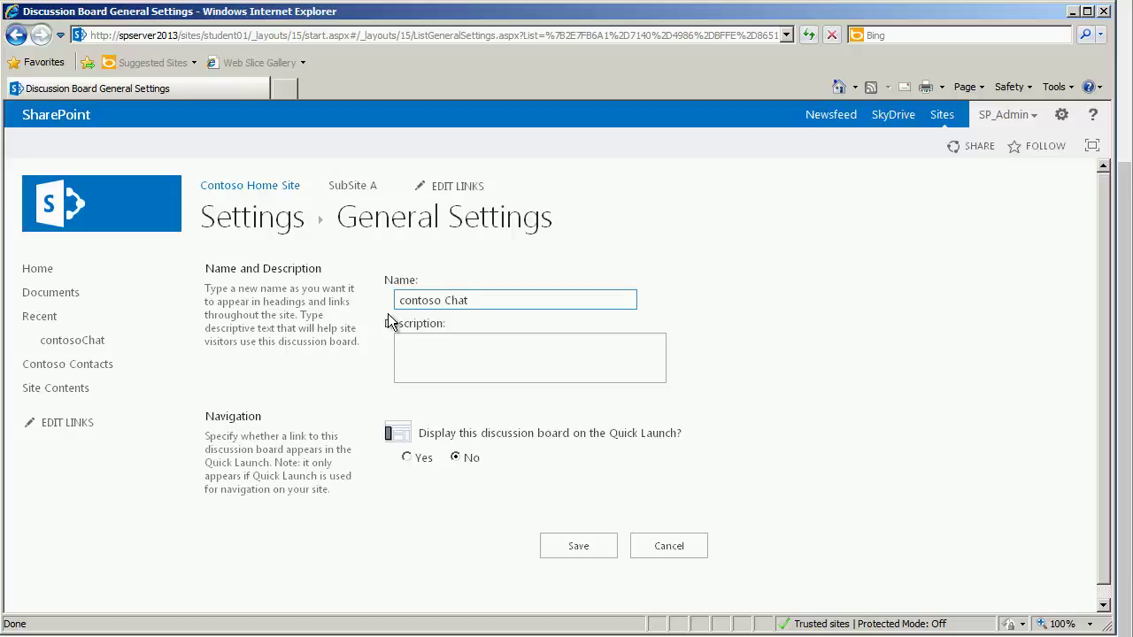
key("Home")
key("Delete")
type("C")
- Display the discussion board on the Quick Launch and save its general settings
left_click(446, 364)
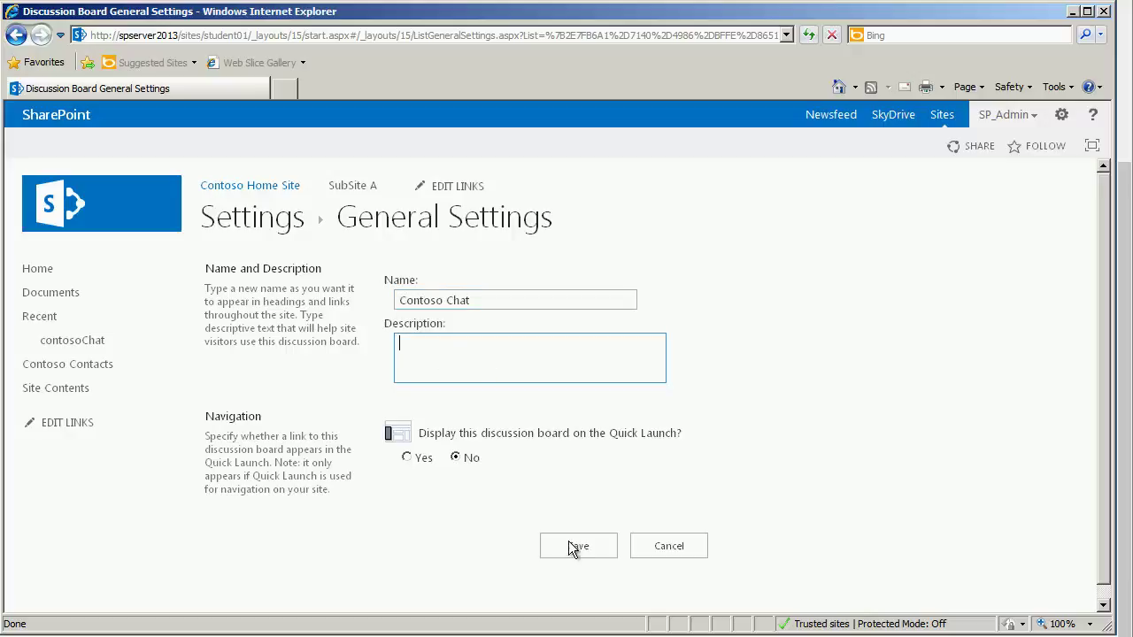
left_click(406, 457)
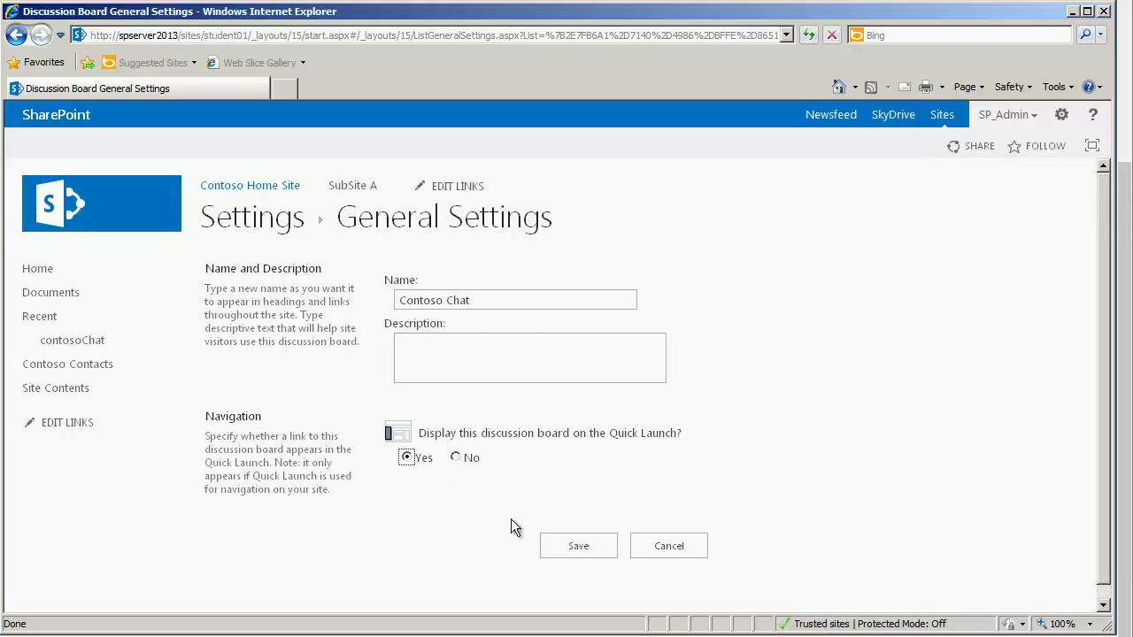
left_click(560, 546)
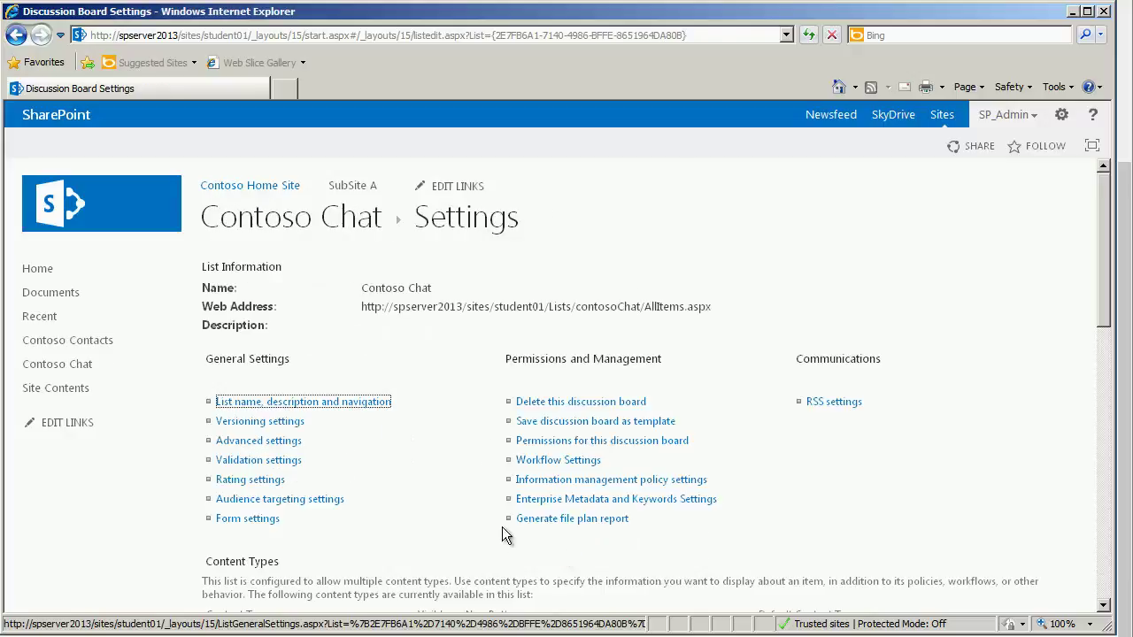
- Start a new discussion in the Contoso Chat board with the subject "SharePoint 2013 Features:"
left_click(283, 227)
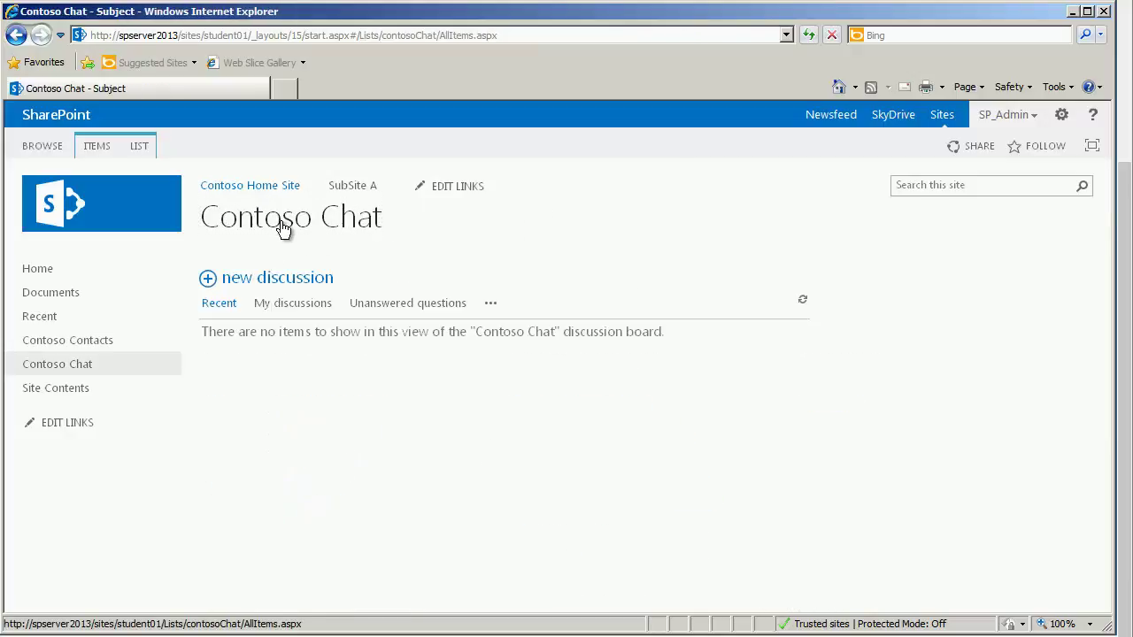
left_click(277, 283)
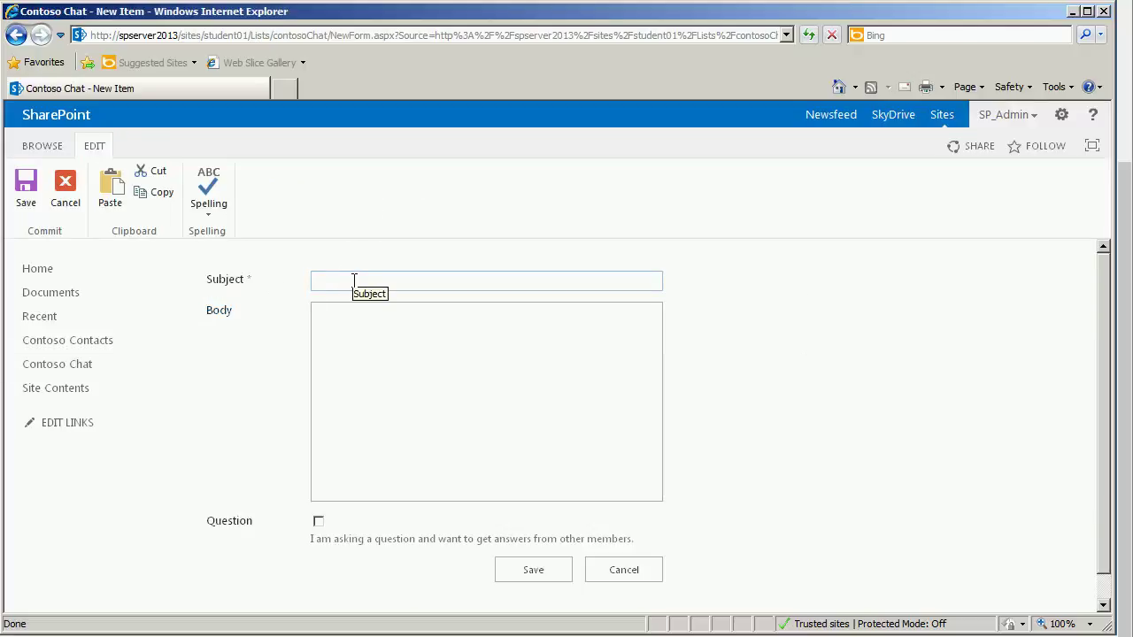
type("ShaePoint 2013 Features")
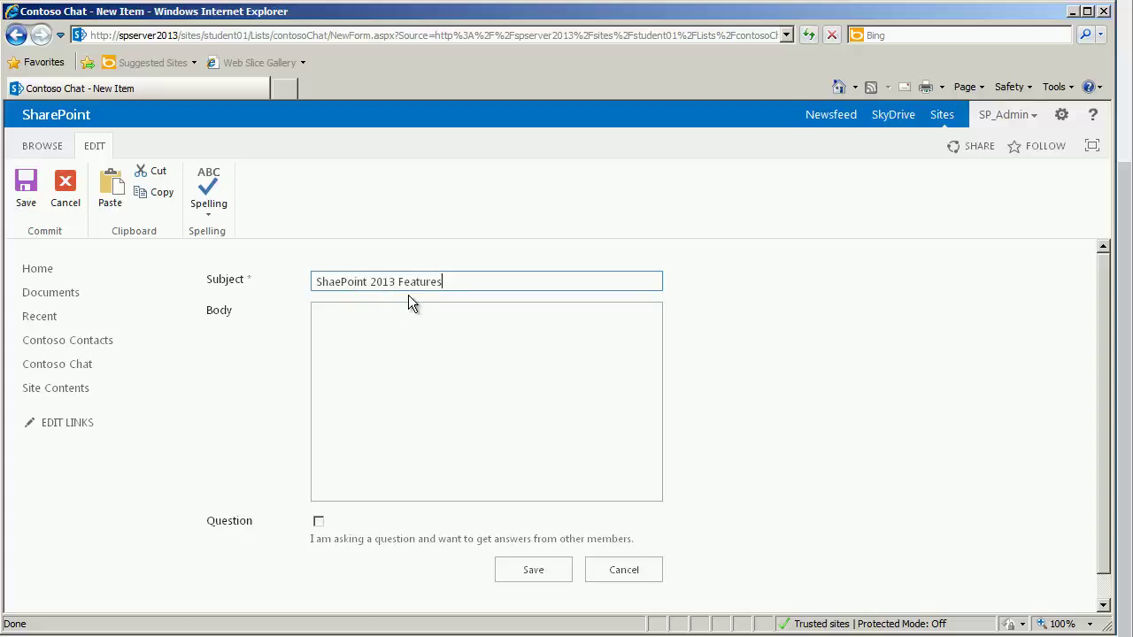
type(":")
left_click(335, 281)
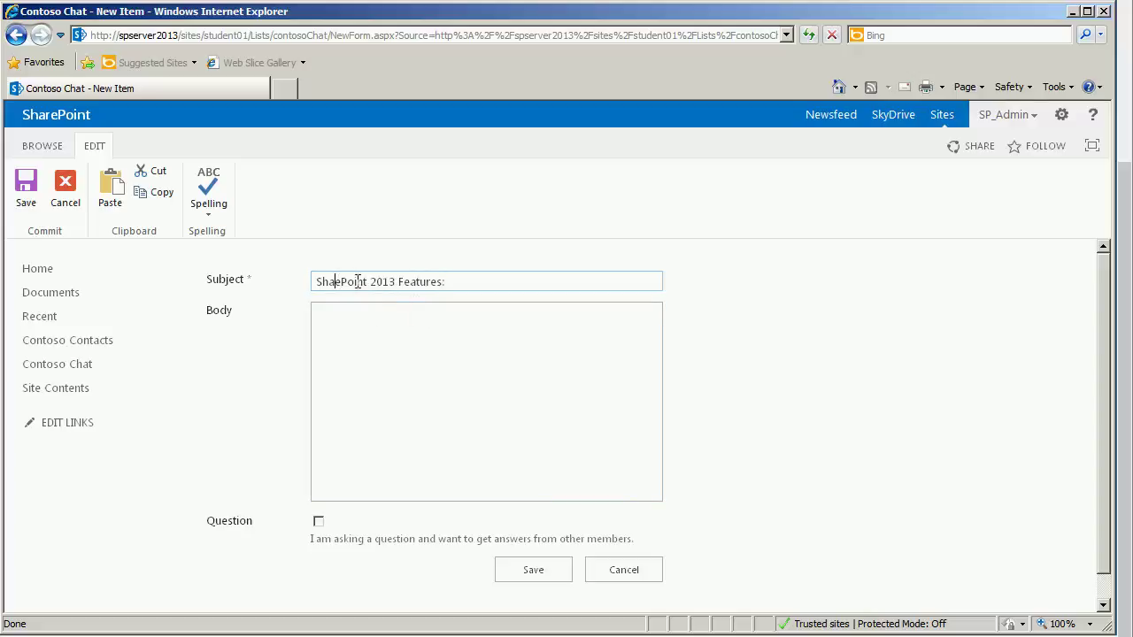
type("r")
- Begin the discussion body with the heading "Features" in Heading 1 style
left_click(409, 336)
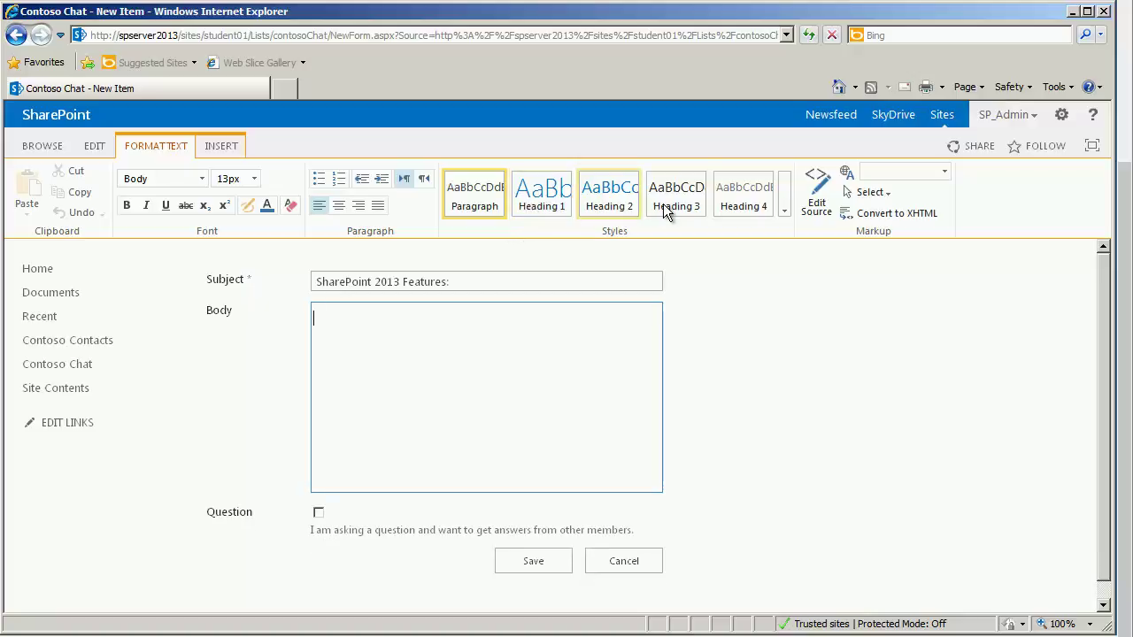
left_click(539, 207)
type("Features")
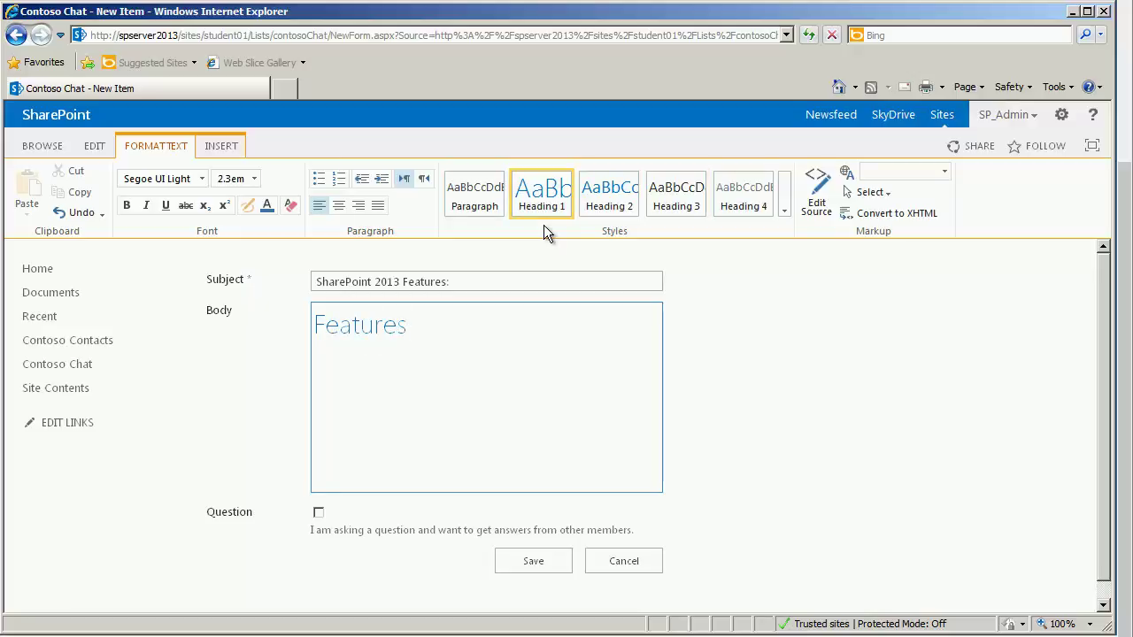
key("Return")
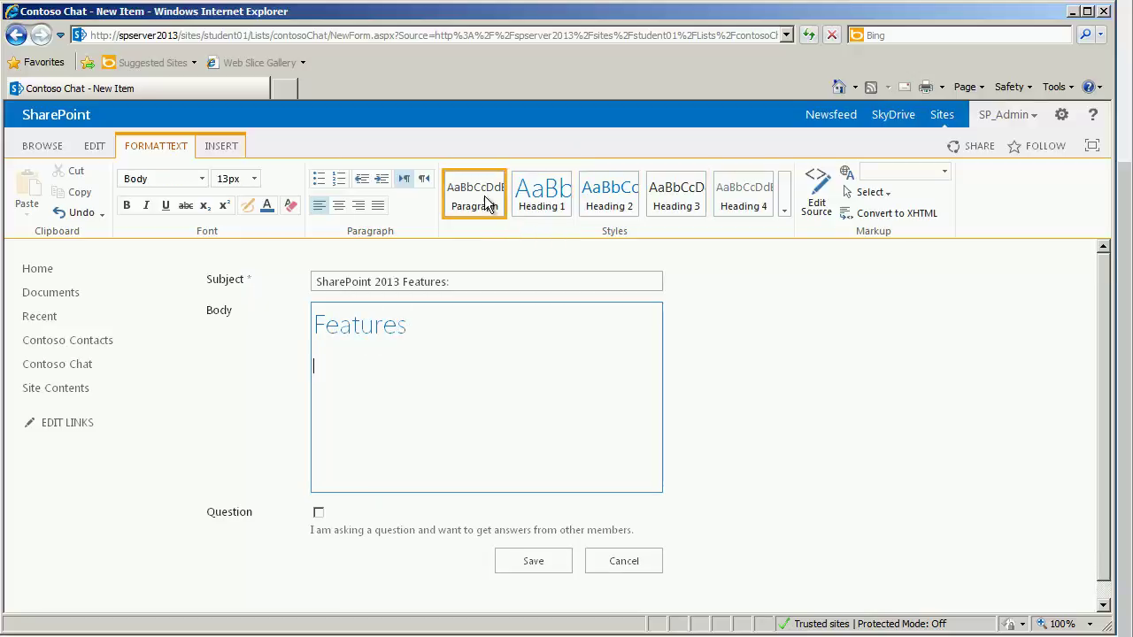
- Add a bulleted list in Paragraph style below the heading with the items Branding, Mobile Devices and Search
left_click(482, 204)
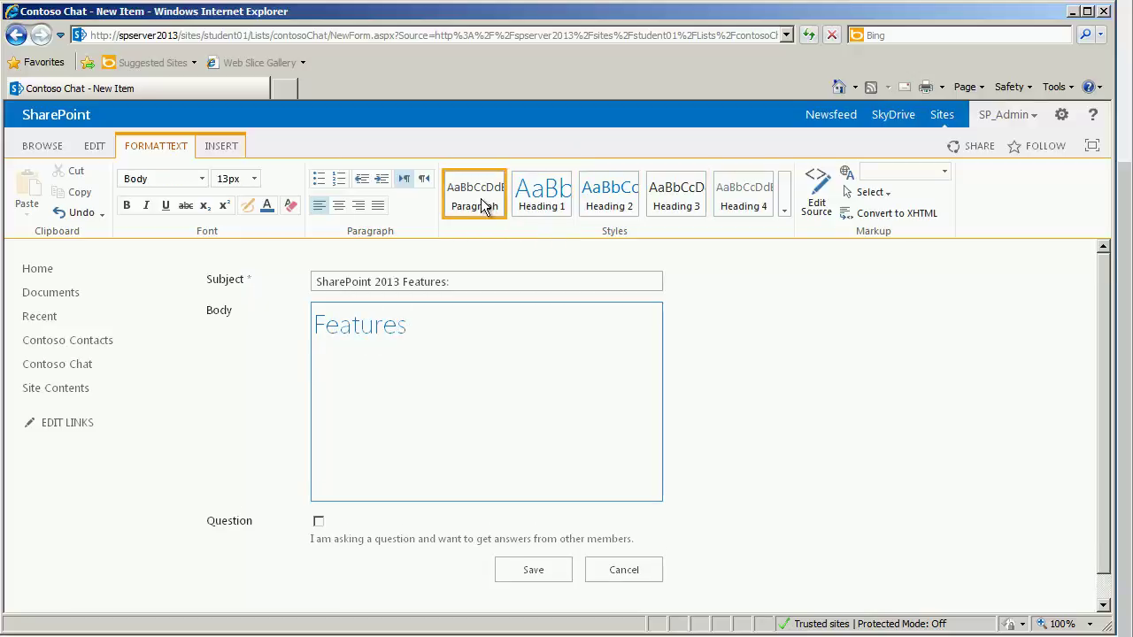
left_click(318, 179)
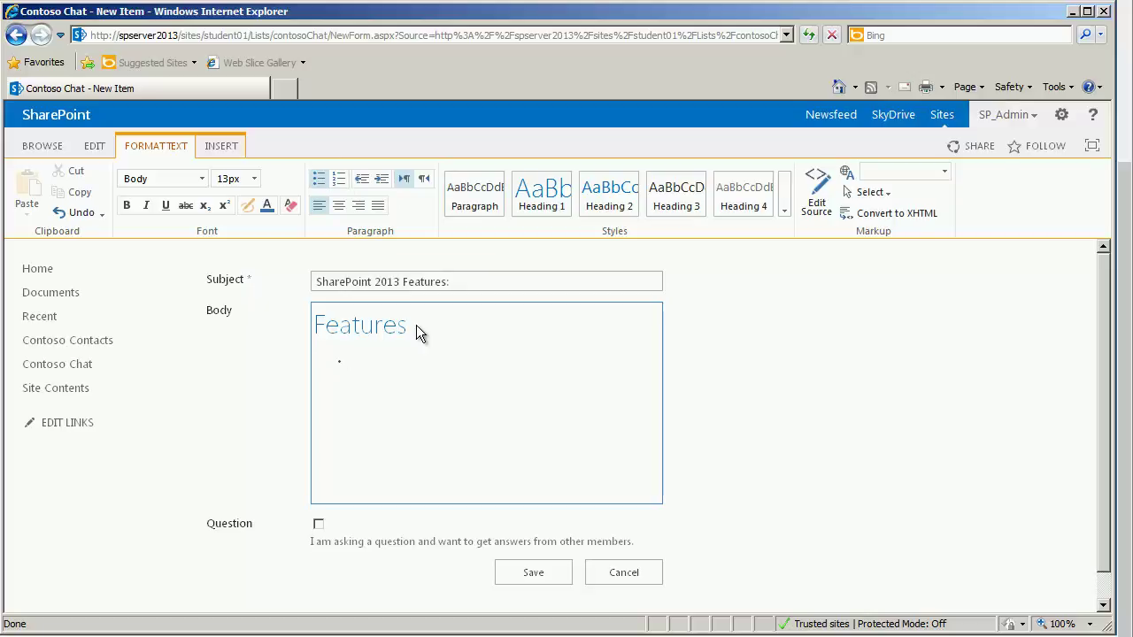
type("Branding ")
type("Mobile ")
type("Devices ")
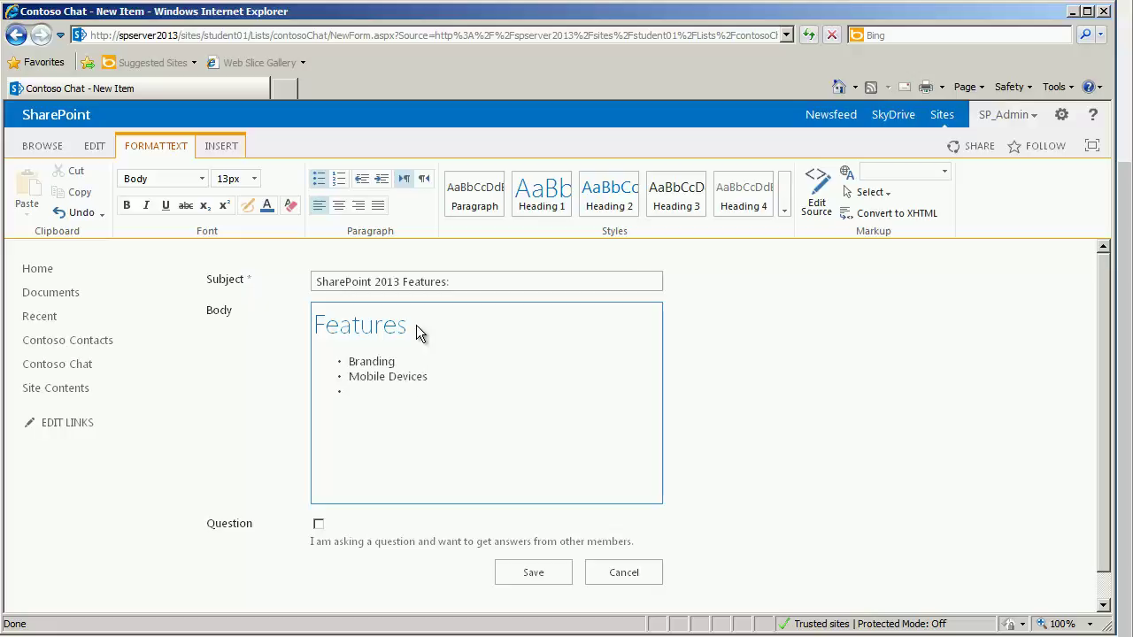
type("Search")
- Try the Question option on the discussion, clear it again and save the discussion
left_click(320, 524)
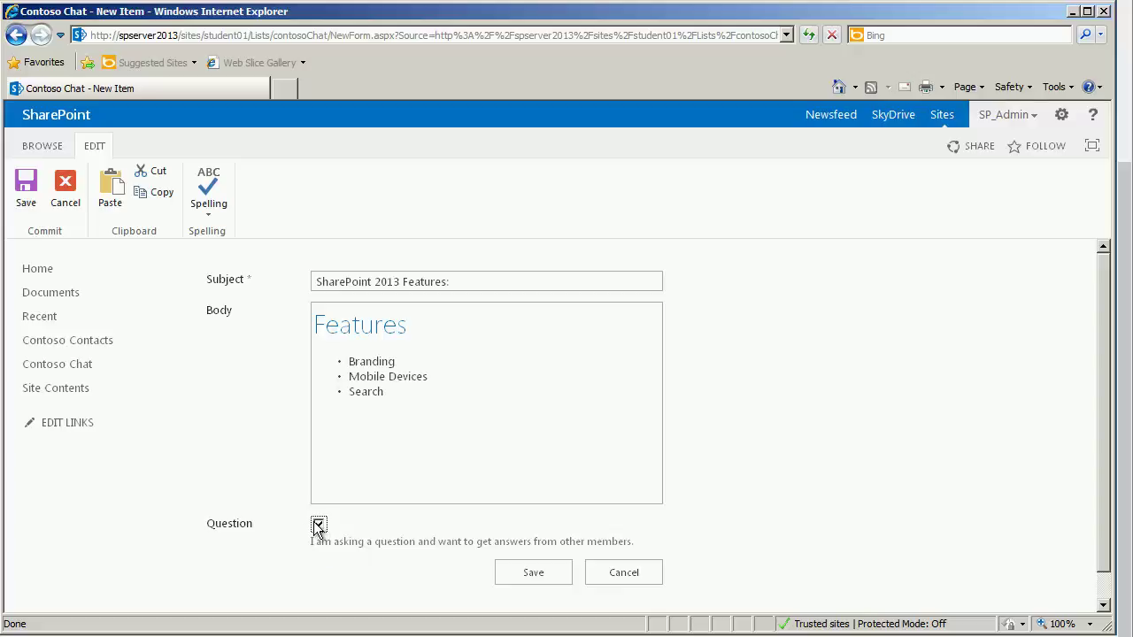
left_click(366, 539)
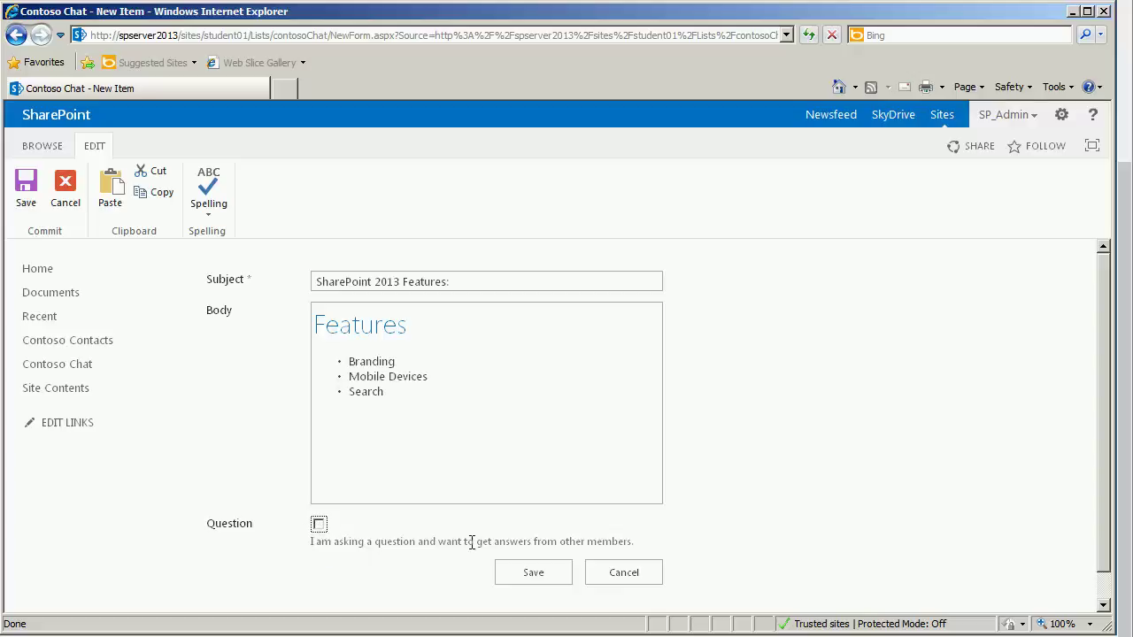
left_click(534, 571)
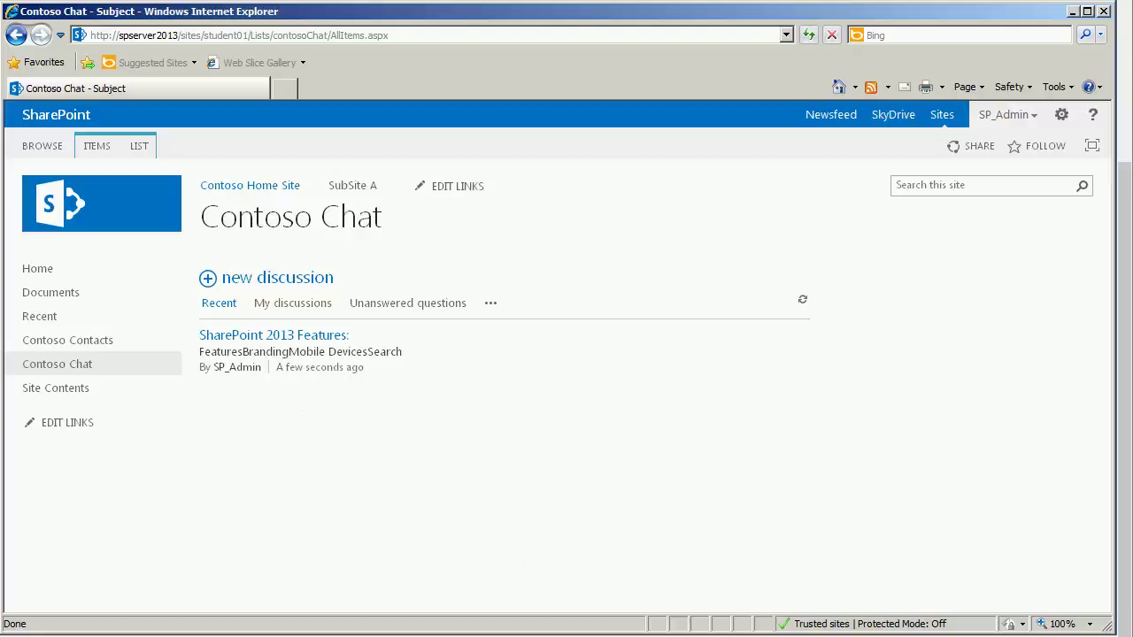
- Open the SharePoint 2013 Features discussion and post the reply "Sounds great!" to its first post
left_click(245, 342)
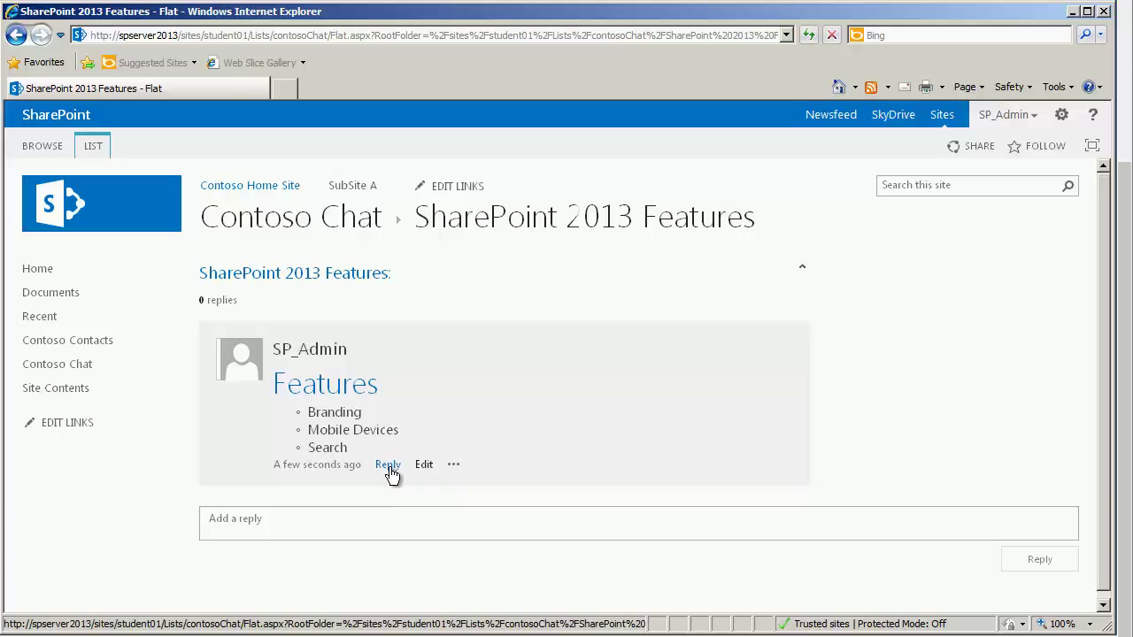
left_click(388, 465)
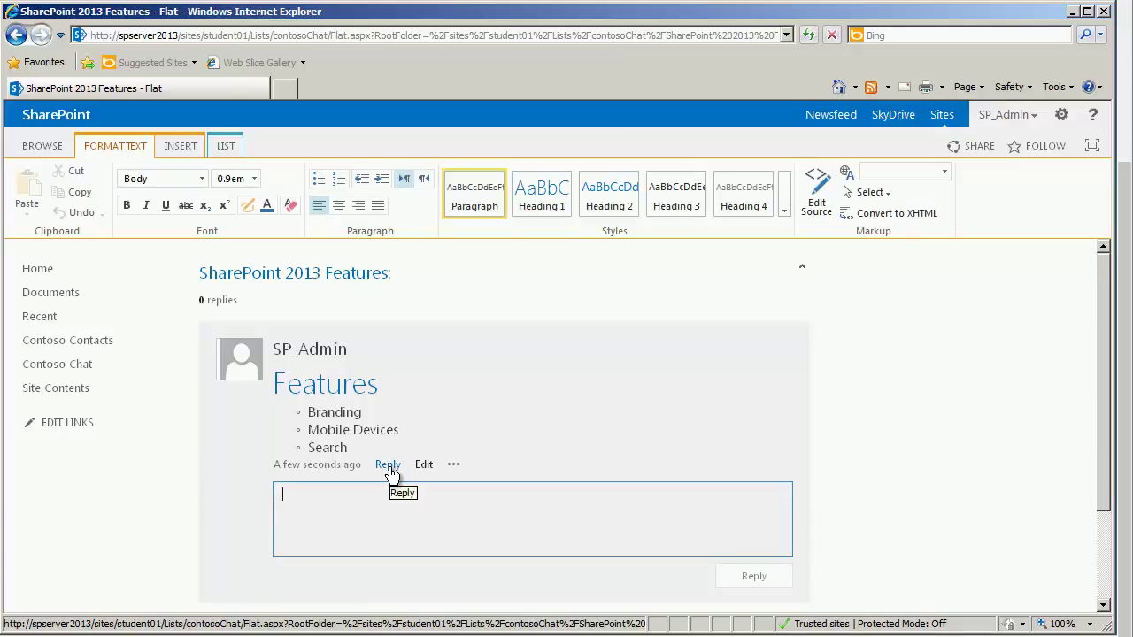
type("Sounds great!")
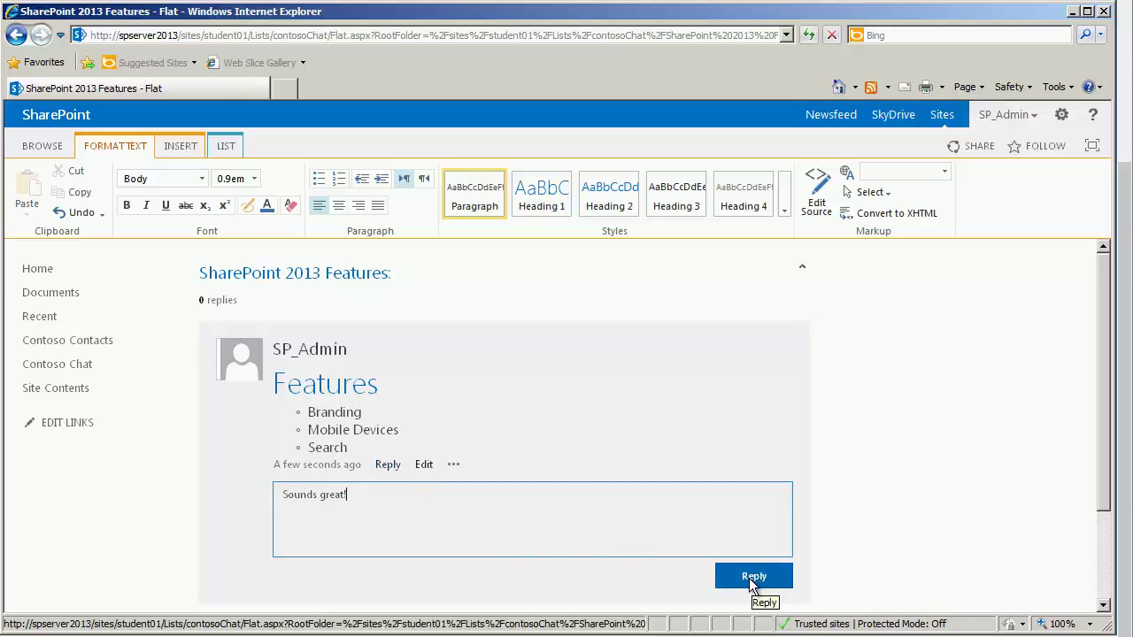
left_click(750, 577)
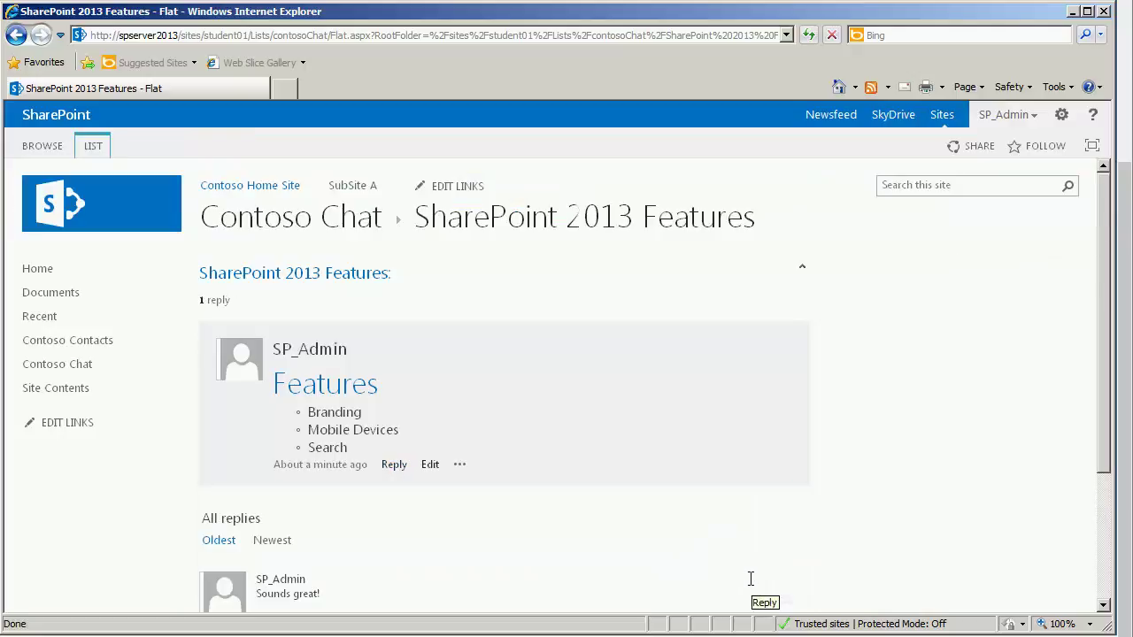